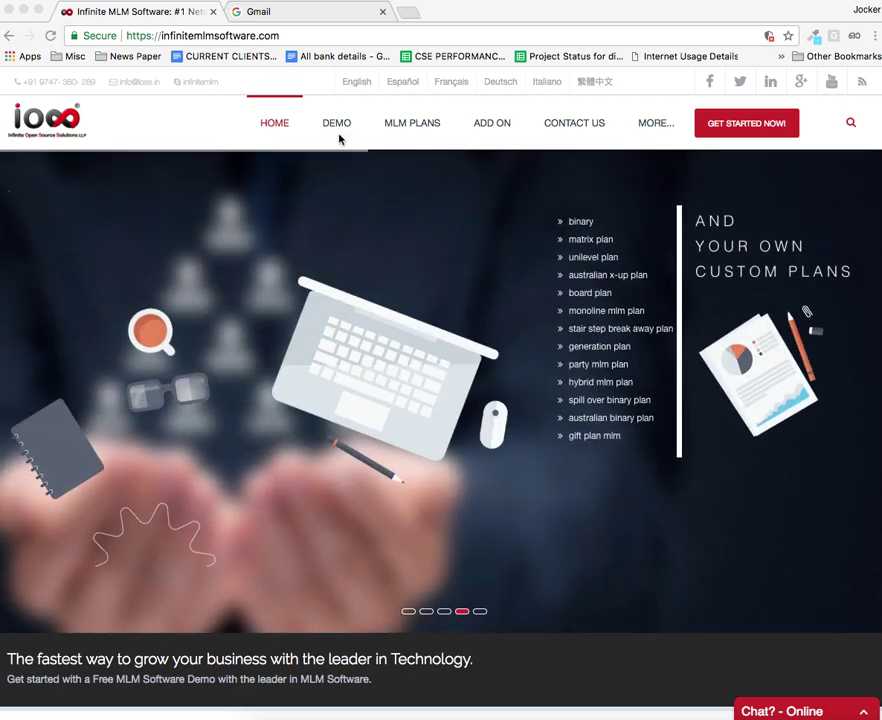
Step: Open the Custom Demo - Register form from the DEMO menu
mouse_move(339, 128)
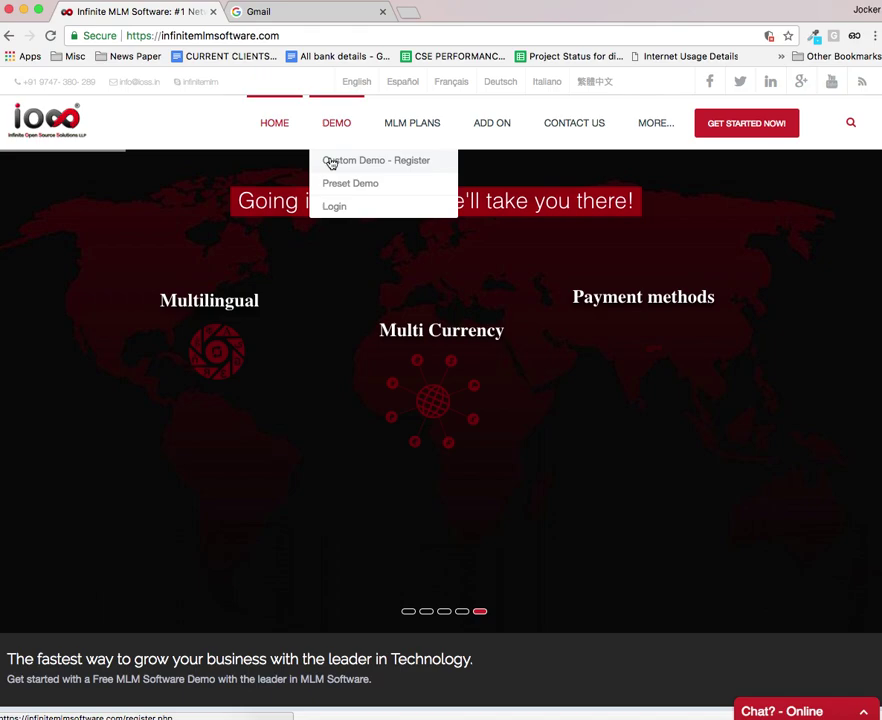
left_click(345, 161)
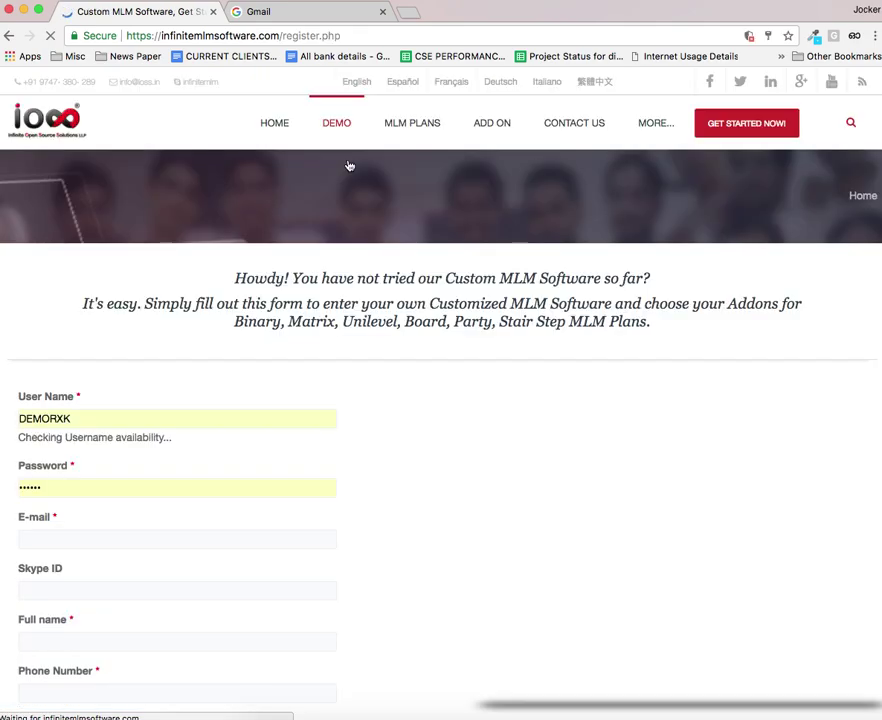
Step: Replace the prefilled username with a new one and re-enter the password
scroll(320, 358, "down", 5)
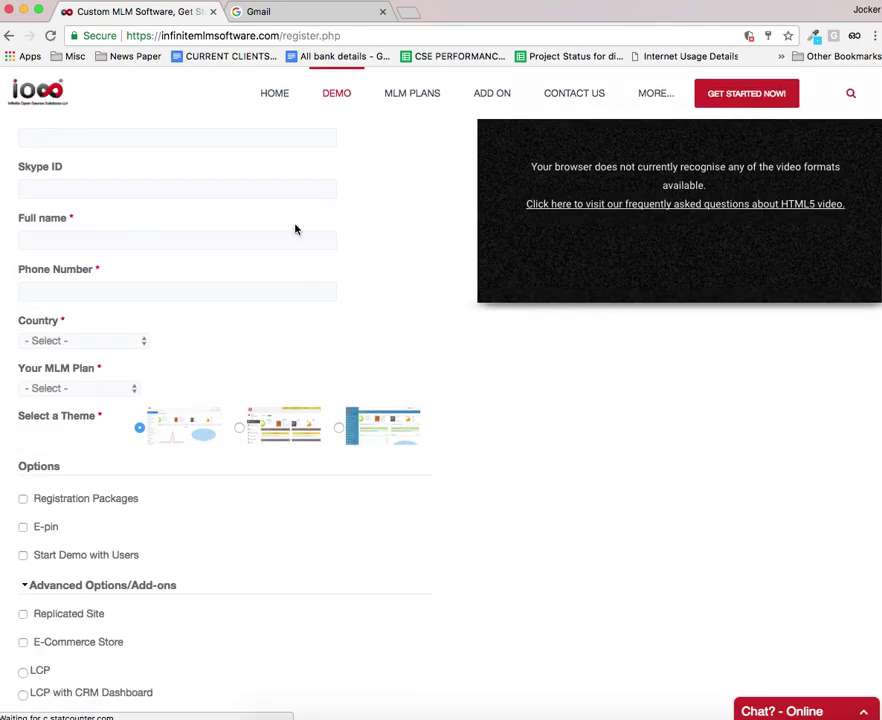
scroll(451, 334, "up", 3)
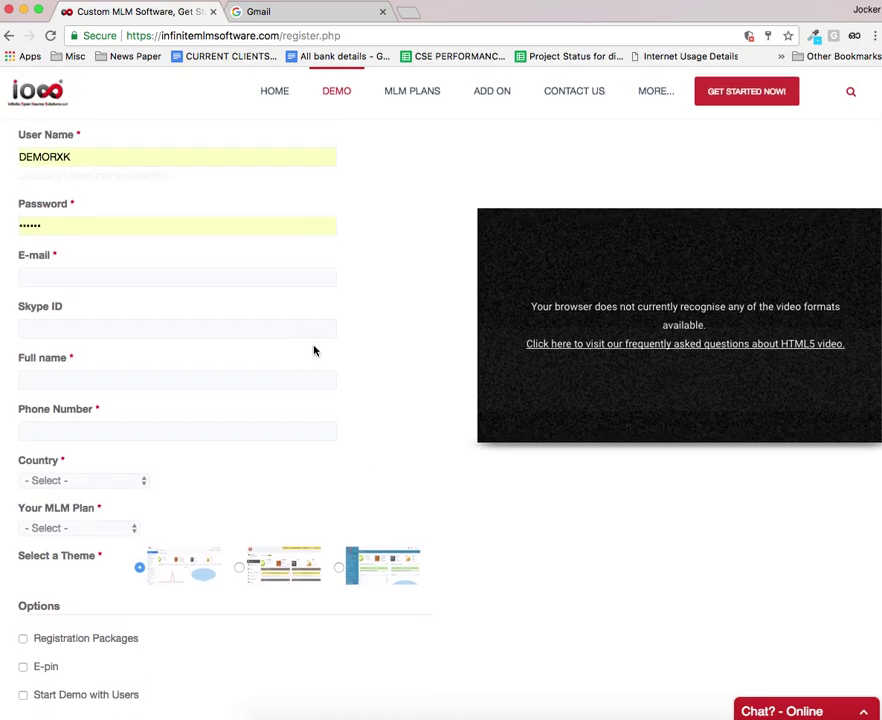
double_click(118, 164)
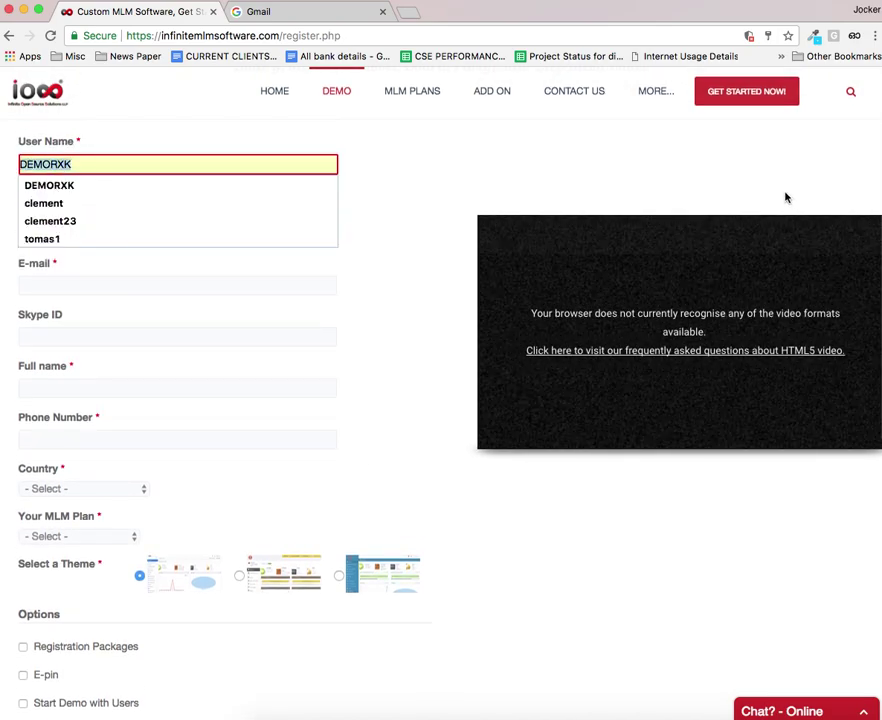
type("vibhua")
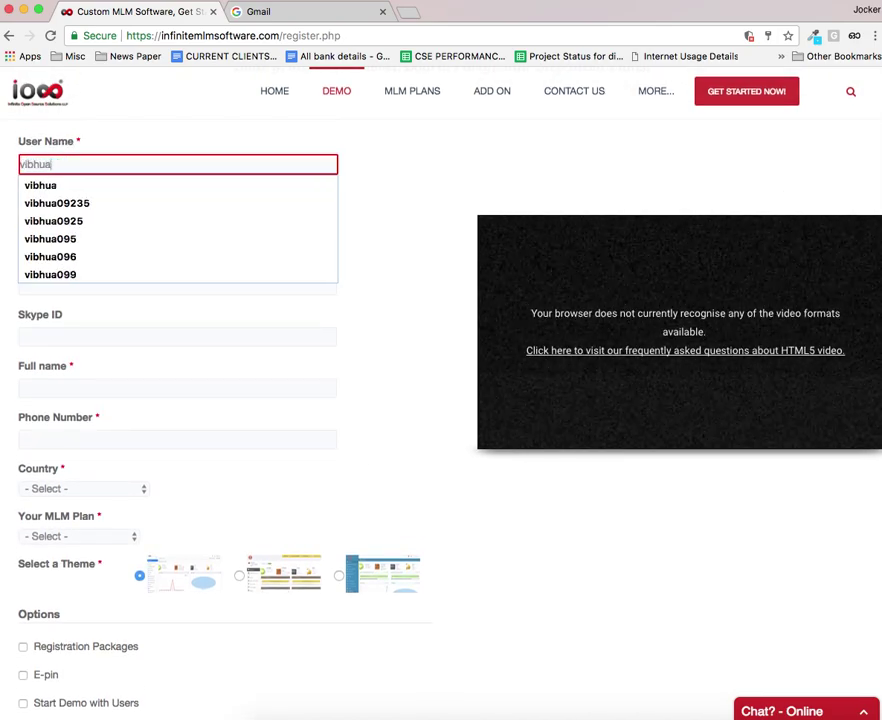
type("321")
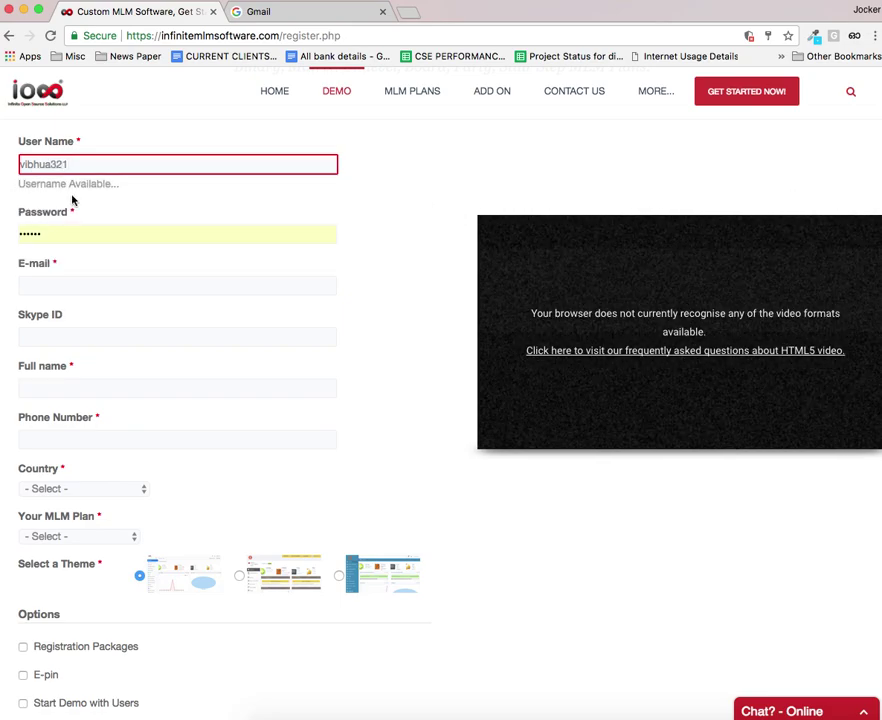
left_click(8, 230)
type("1")
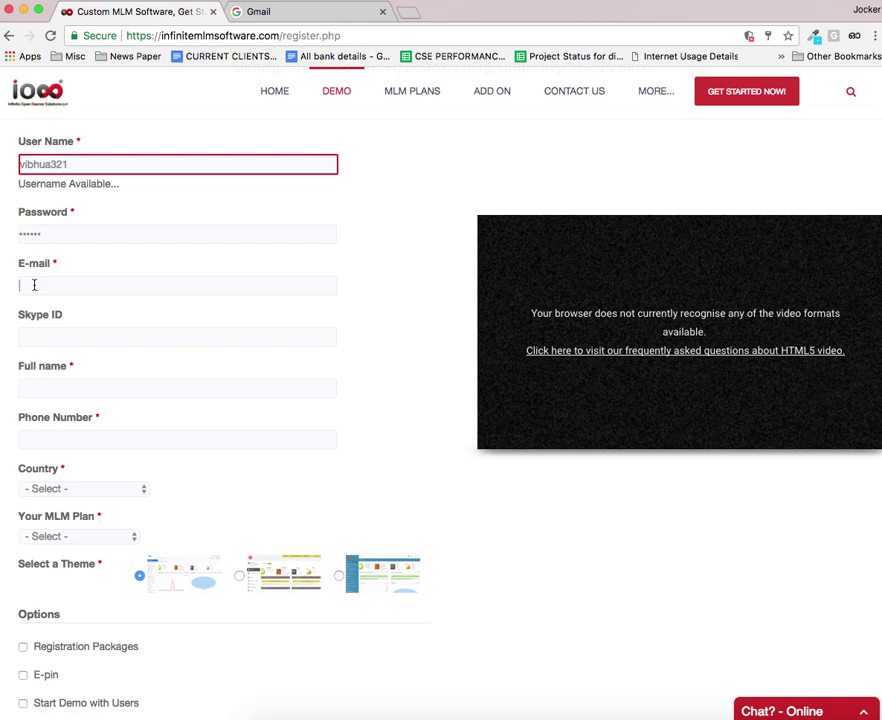
Step: Fill in the member's e-mail, full name and phone number from saved autofill entries
left_click(47, 287)
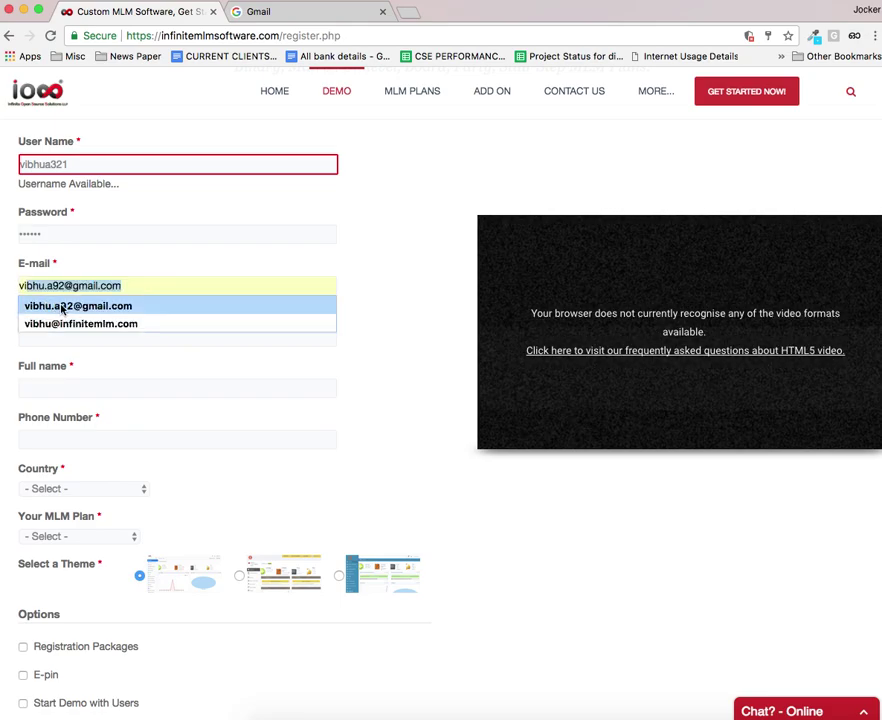
left_click(64, 307)
scroll(67, 328, "down", 2)
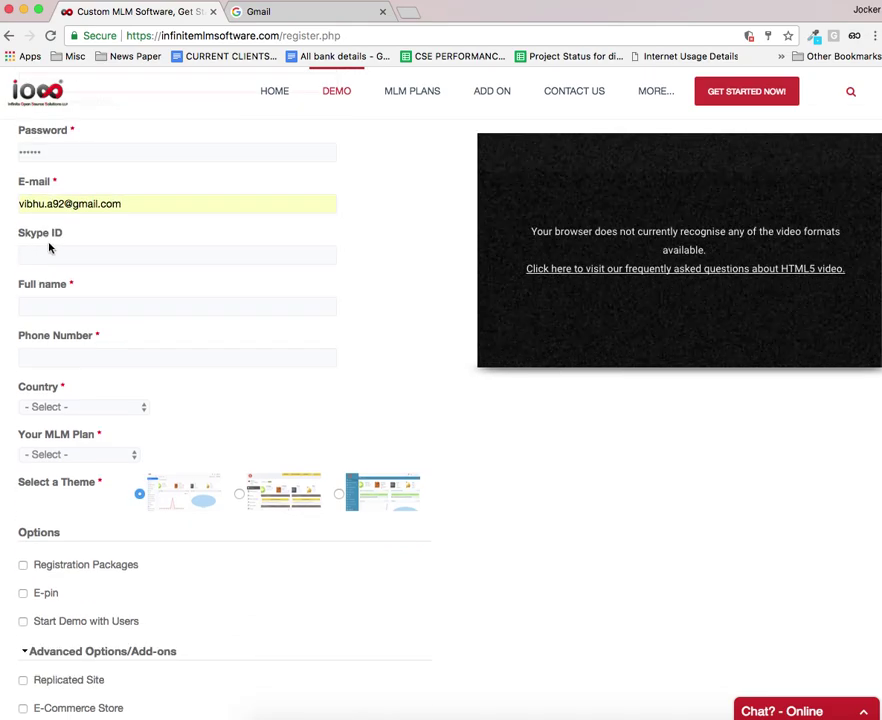
left_click(47, 306)
type("vibhua")
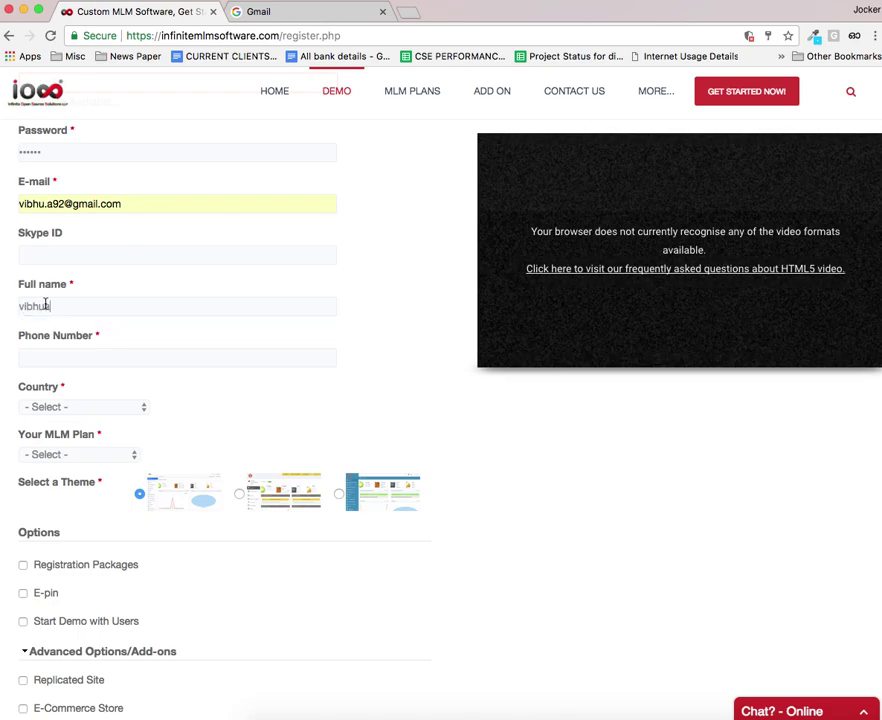
left_click(24, 326)
left_click(51, 351)
type("9")
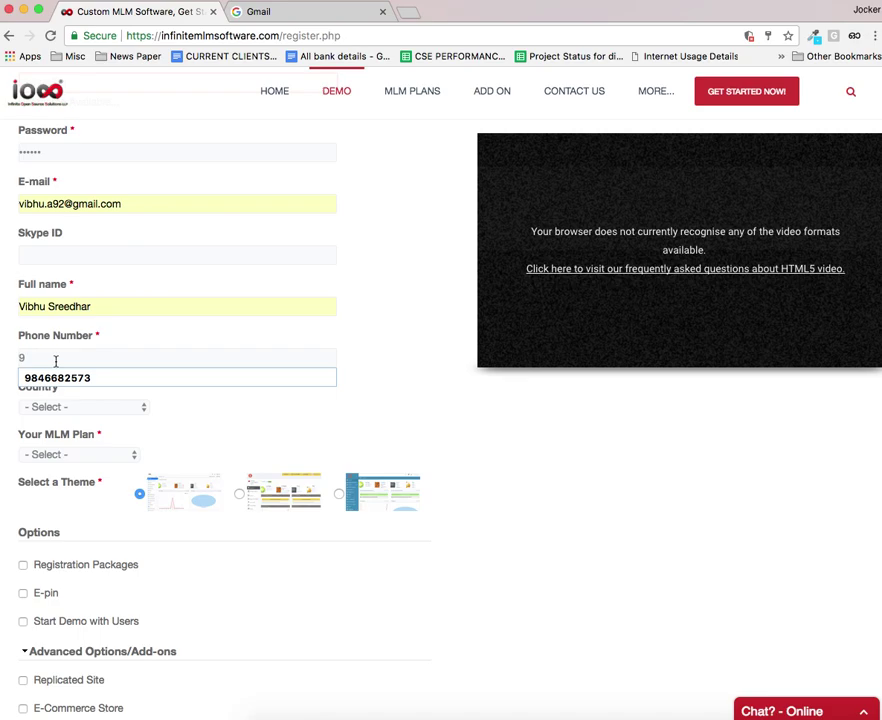
left_click(59, 376)
Step: Set the country to India and the MLM plan to Binary
scroll(89, 408, "down", 1)
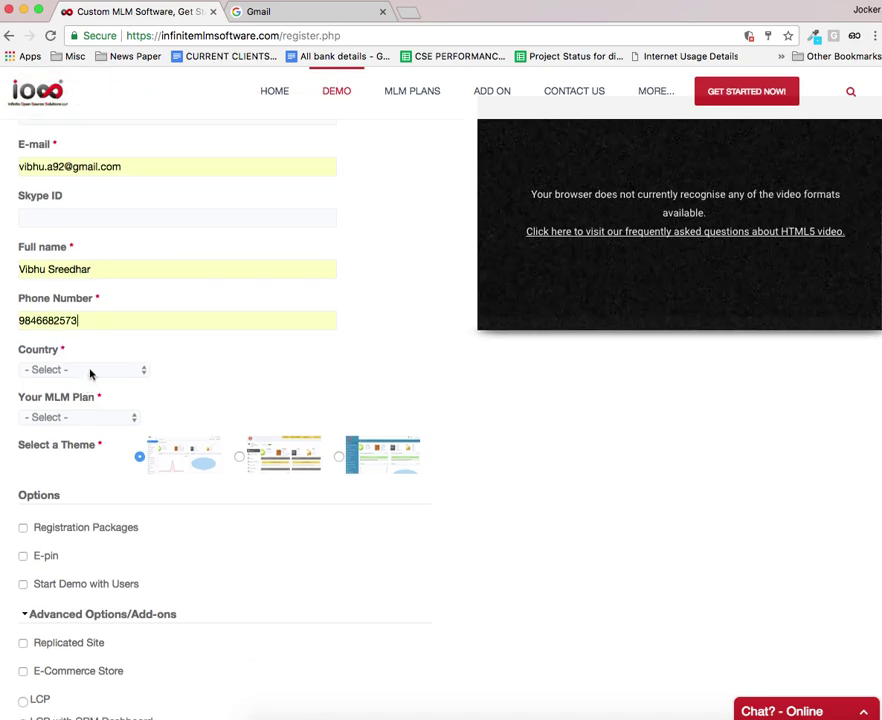
left_click(90, 374)
key("i")
key("n")
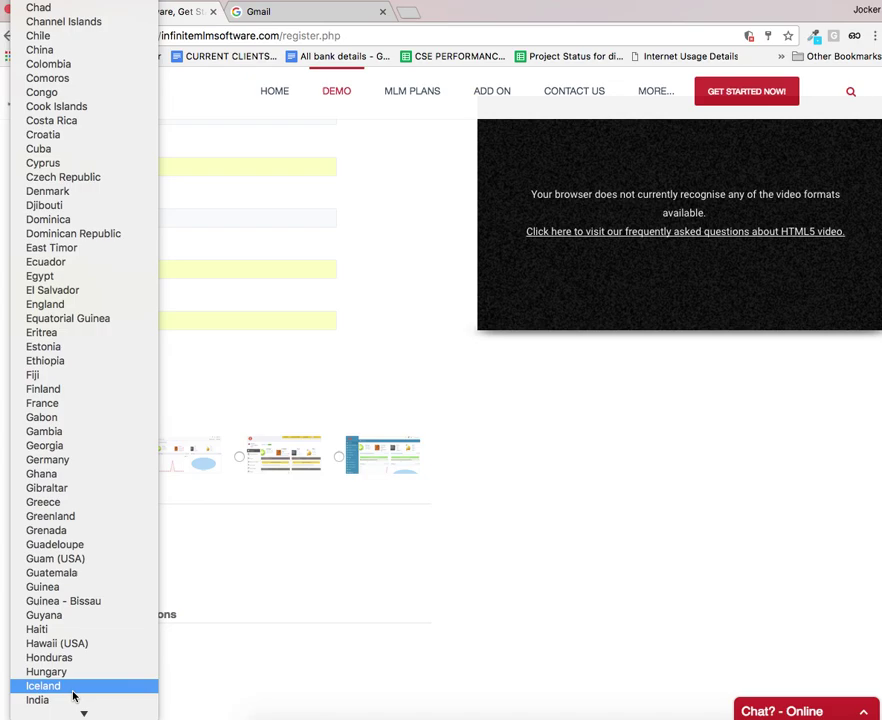
left_click(70, 701)
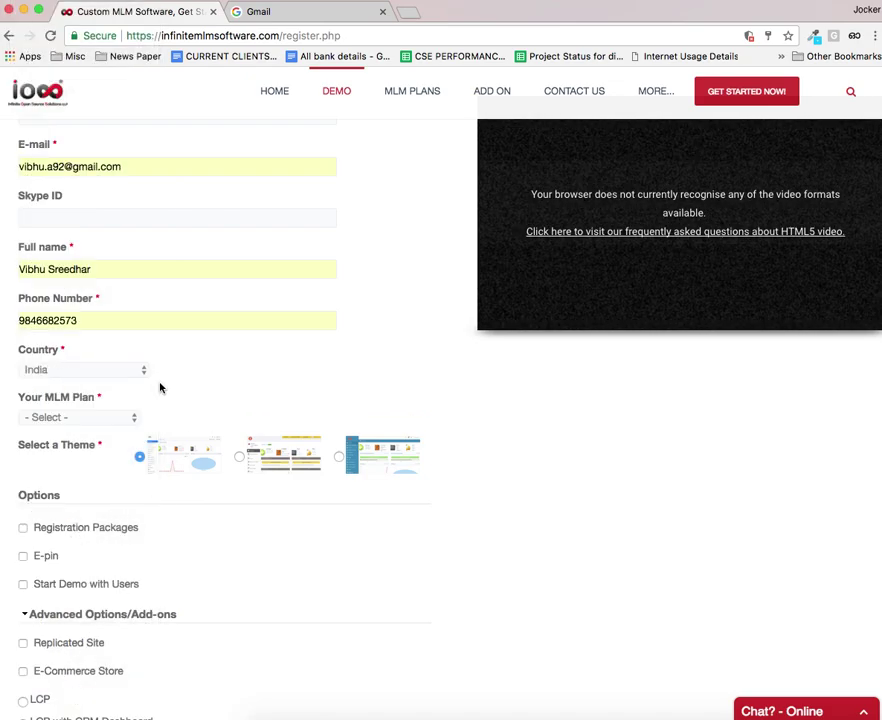
left_click(98, 417)
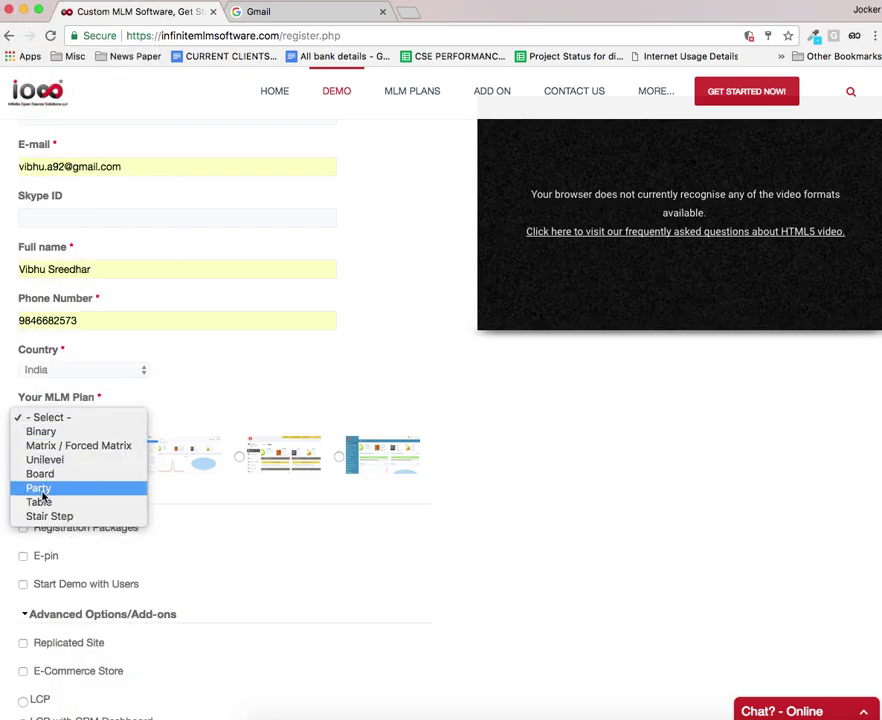
left_click(28, 433)
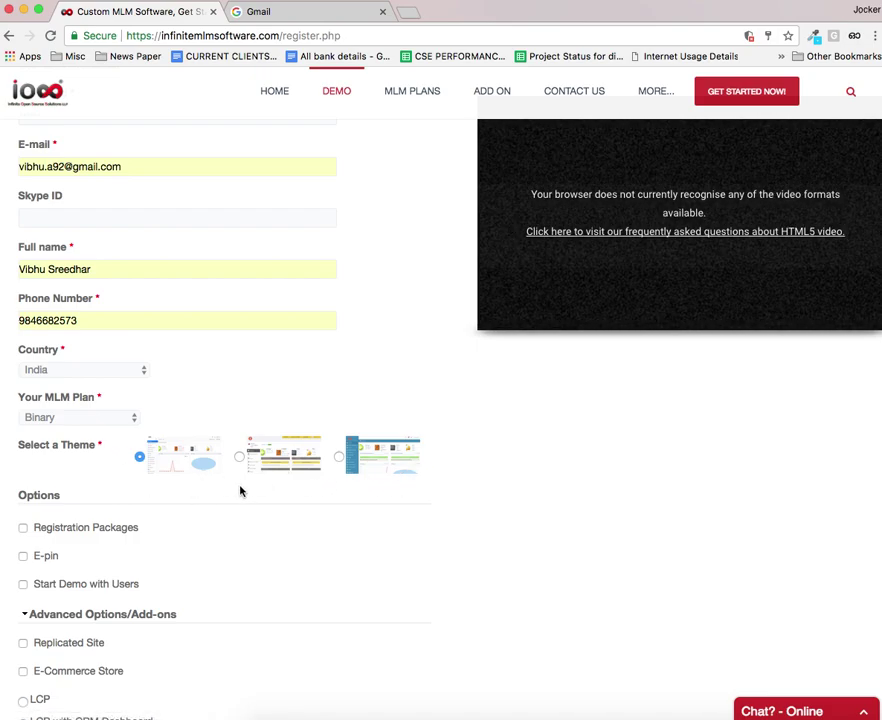
Step: Preview each of the three theme dashboards, returning to the form after each
left_click(185, 461)
left_click(170, 10)
left_click(289, 457)
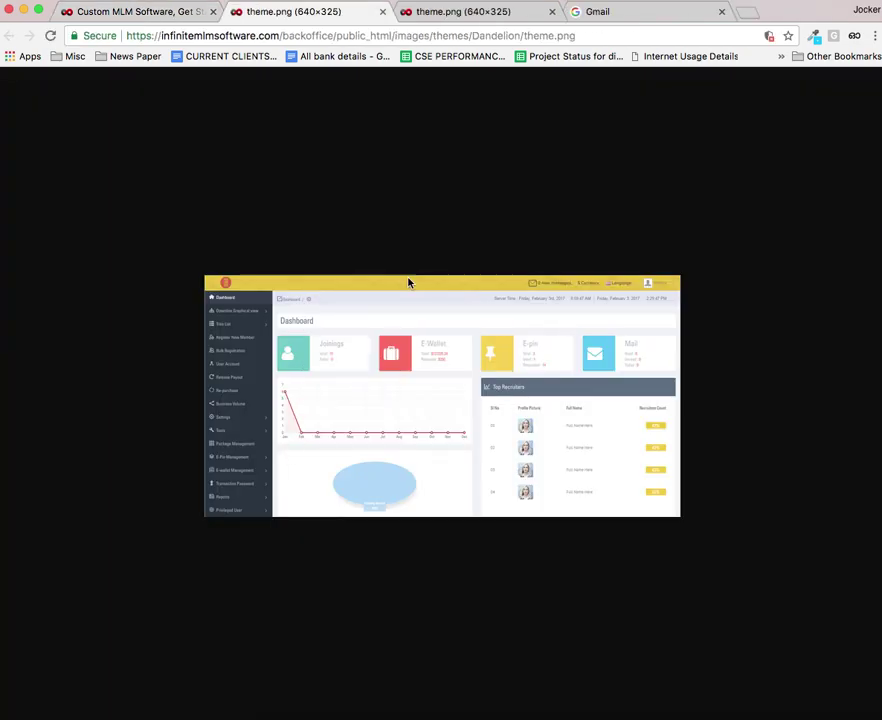
left_click(115, 14)
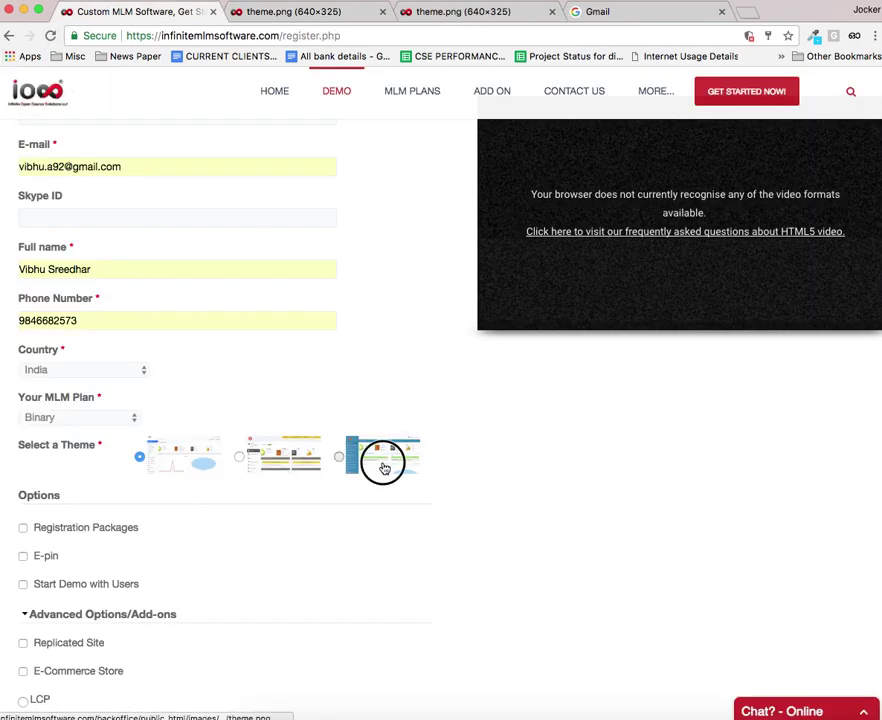
left_click(383, 466)
left_click(171, 12)
Step: Select the second theme and enable Start Demo with Users
left_click(240, 457)
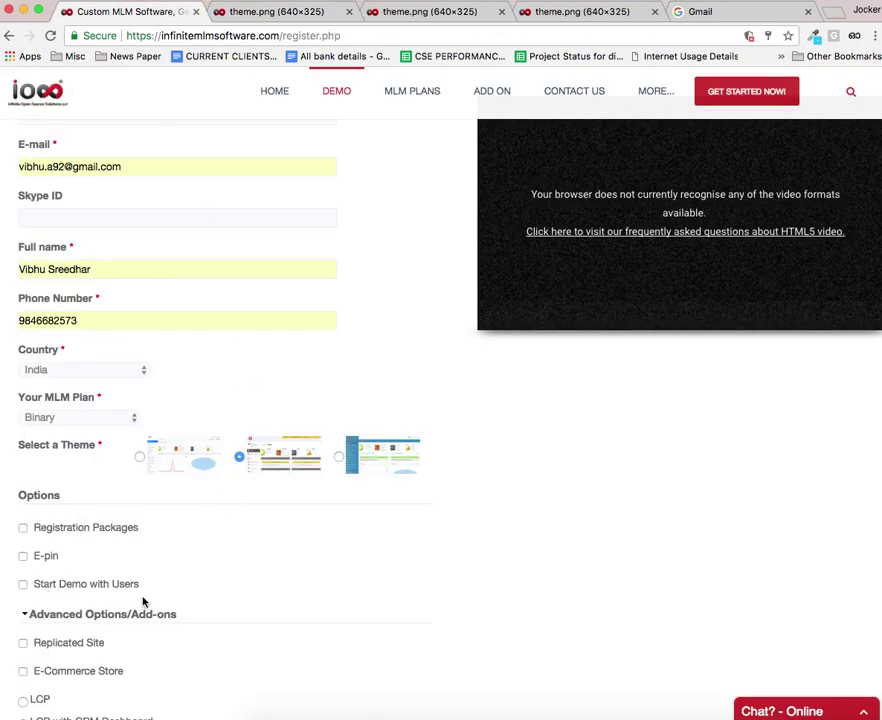
left_click(23, 587)
scroll(165, 540, "down", 1)
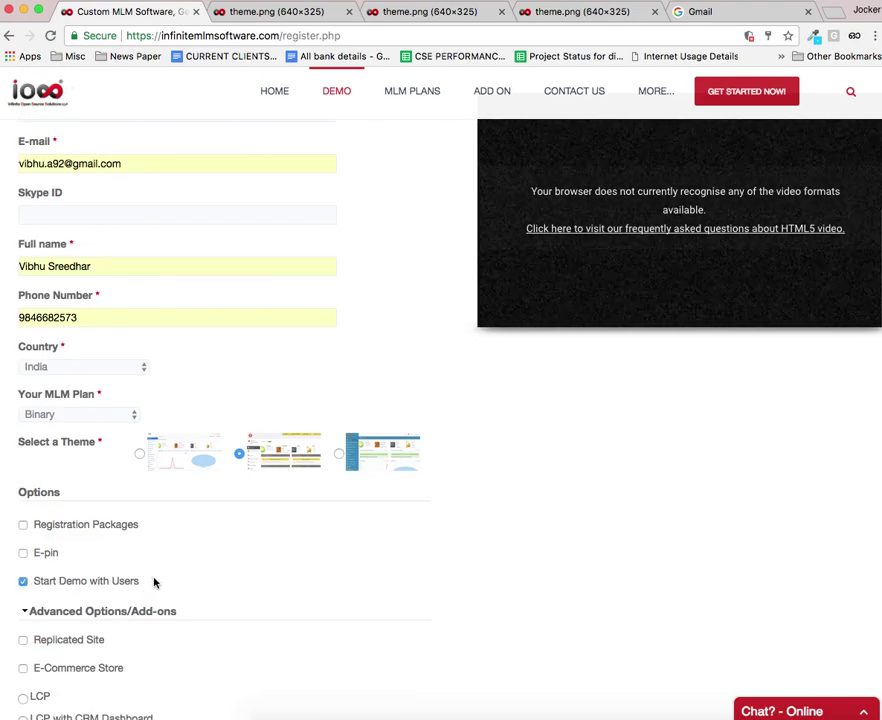
scroll(175, 530, "down", 2)
scroll(183, 530, "down", 1)
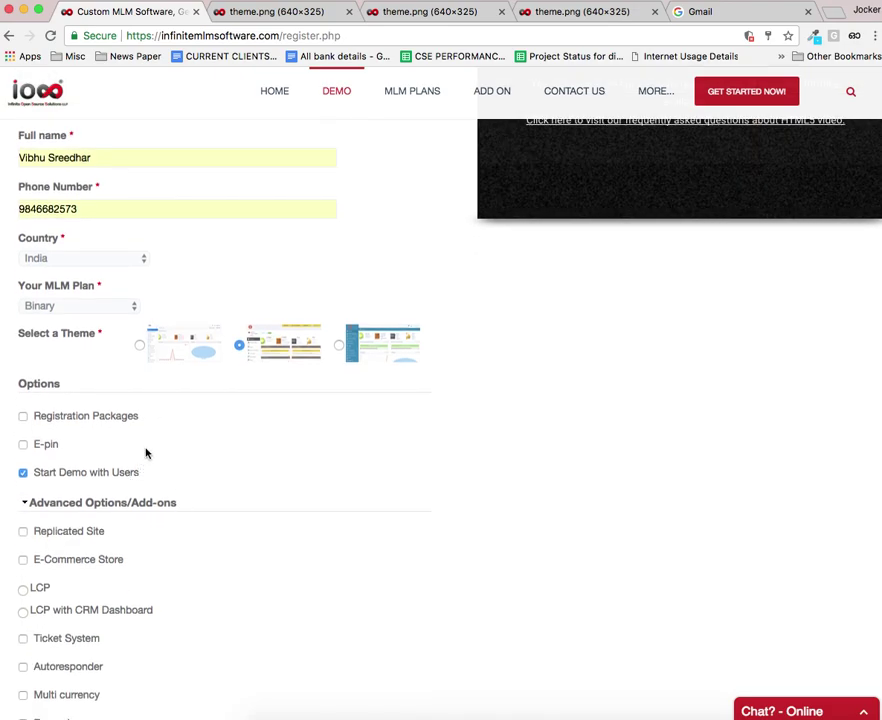
scroll(202, 462, "down", 2)
scroll(150, 496, "down", 1)
left_click_drag(144, 459, 151, 661)
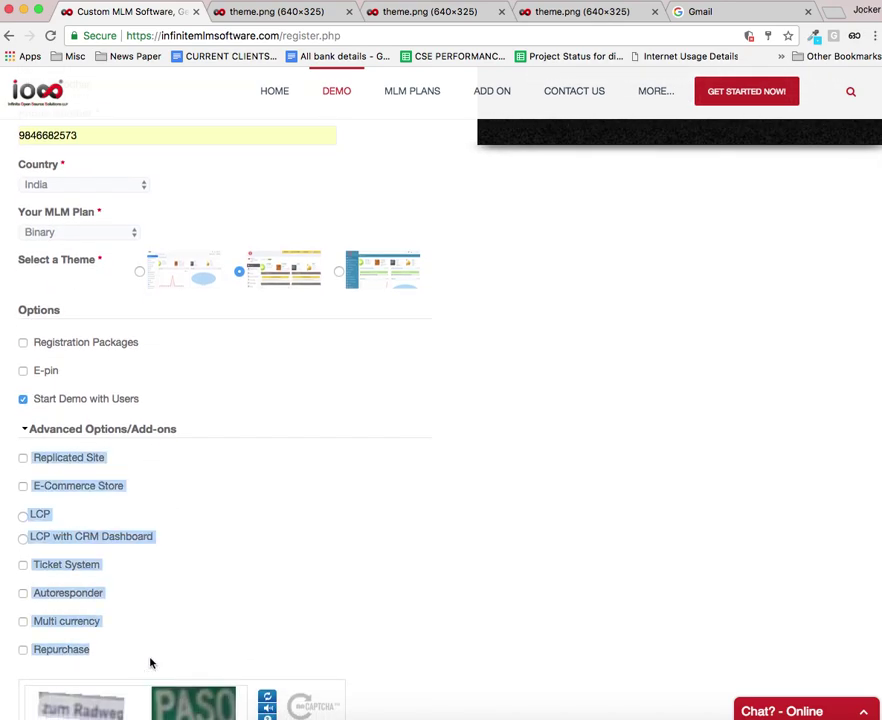
scroll(191, 627, "down", 5)
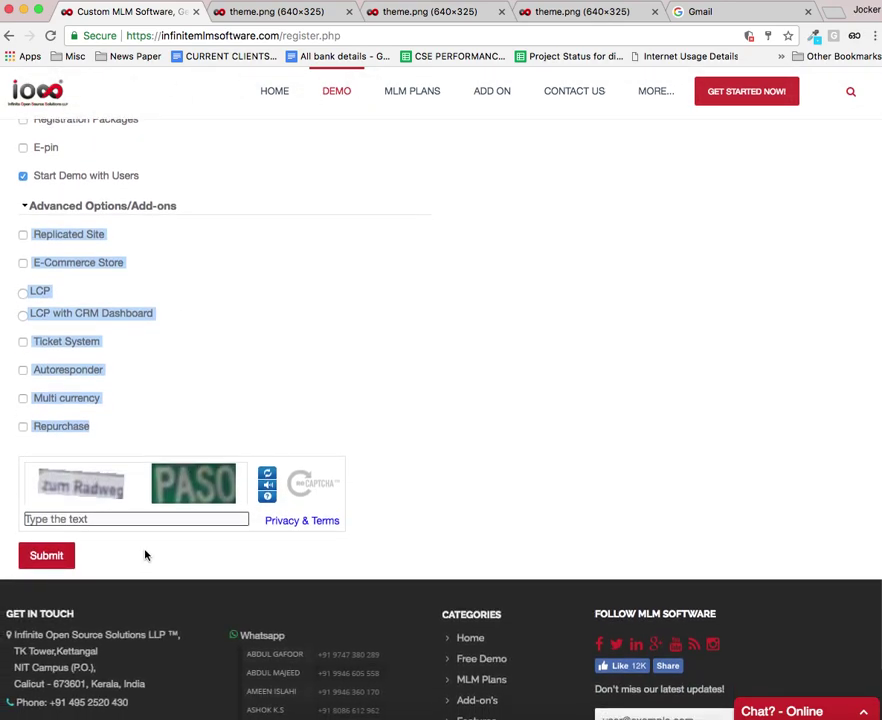
Step: Clear the stray text selection, type the captcha text and submit the demo registration
left_click(72, 536)
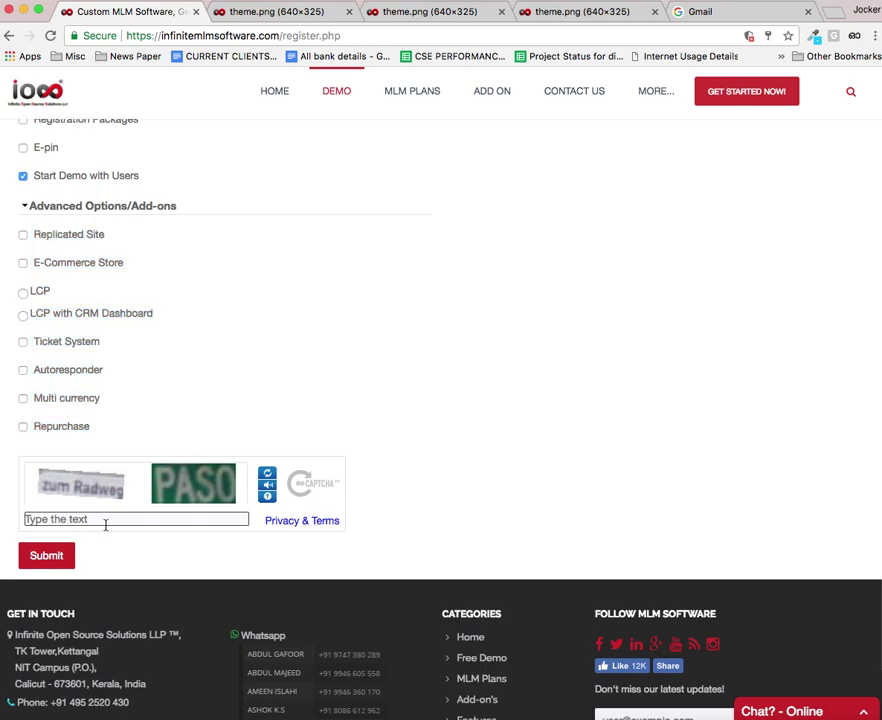
left_click(107, 524)
type("zum radweg paso")
left_click(48, 558)
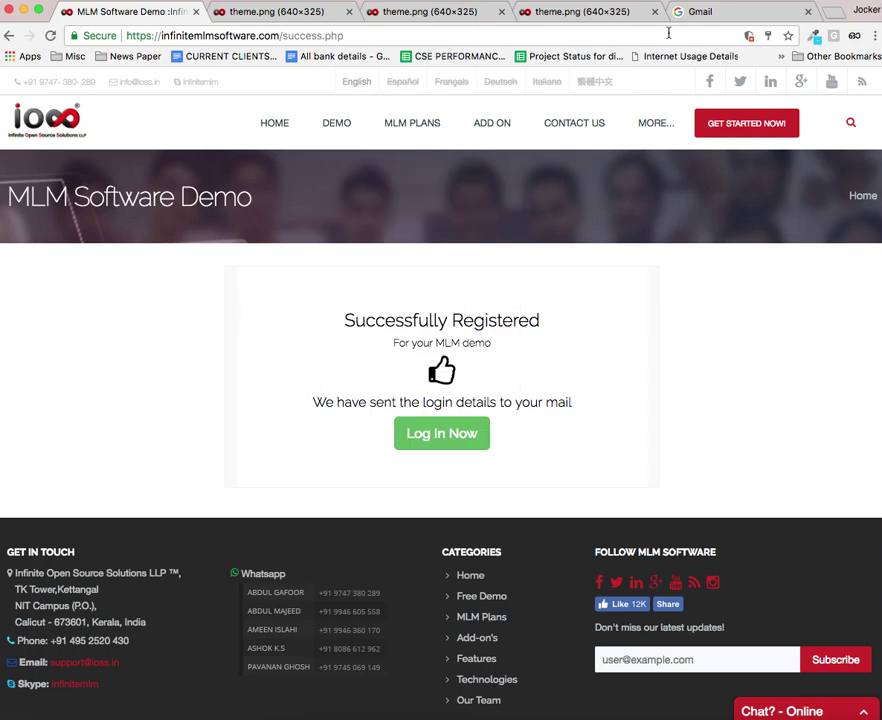
Step: Sign in to Gmail, close the three theme image tabs, and open the Infinite MLM Demo Details email
left_click(708, 14)
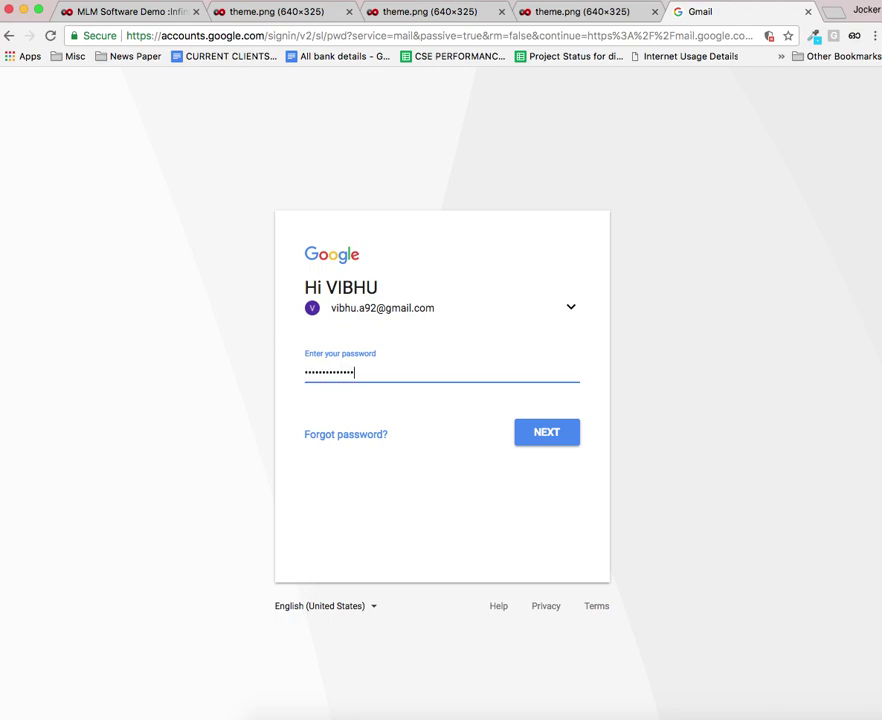
key("Return")
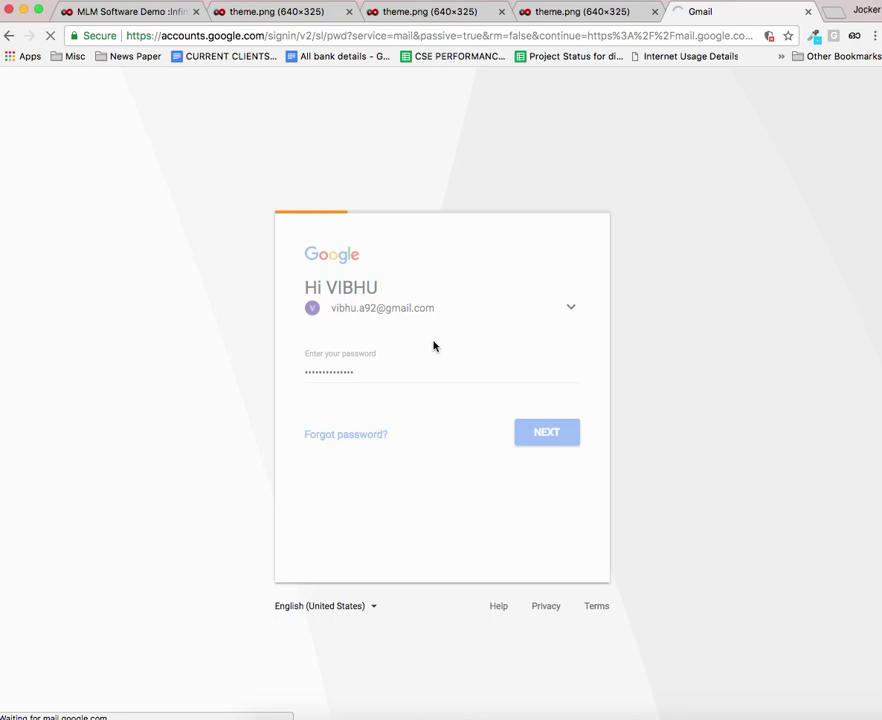
left_click(349, 12)
left_click(349, 12)
left_click(349, 12)
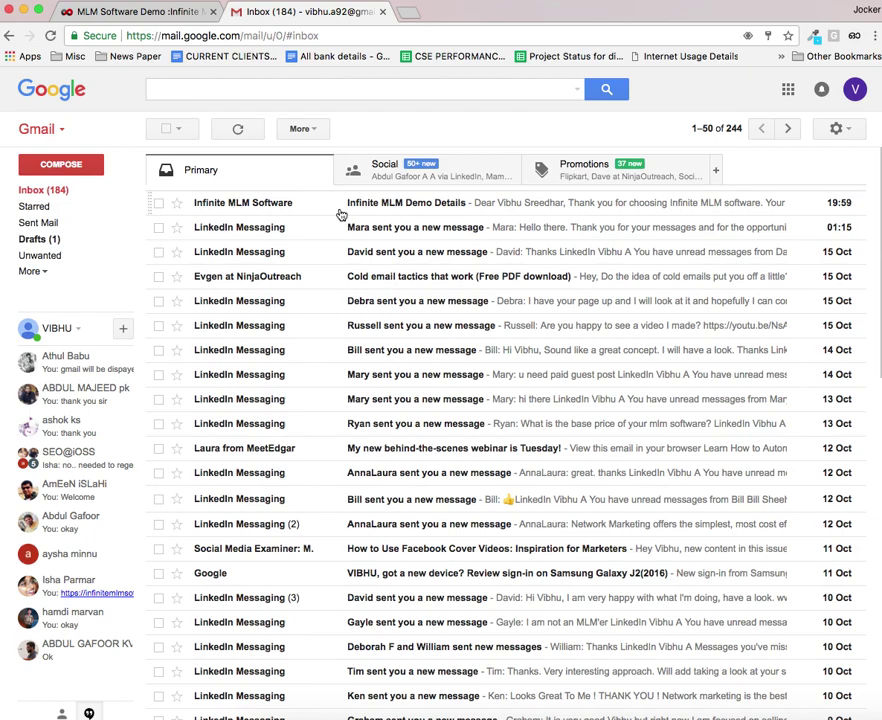
left_click(260, 203)
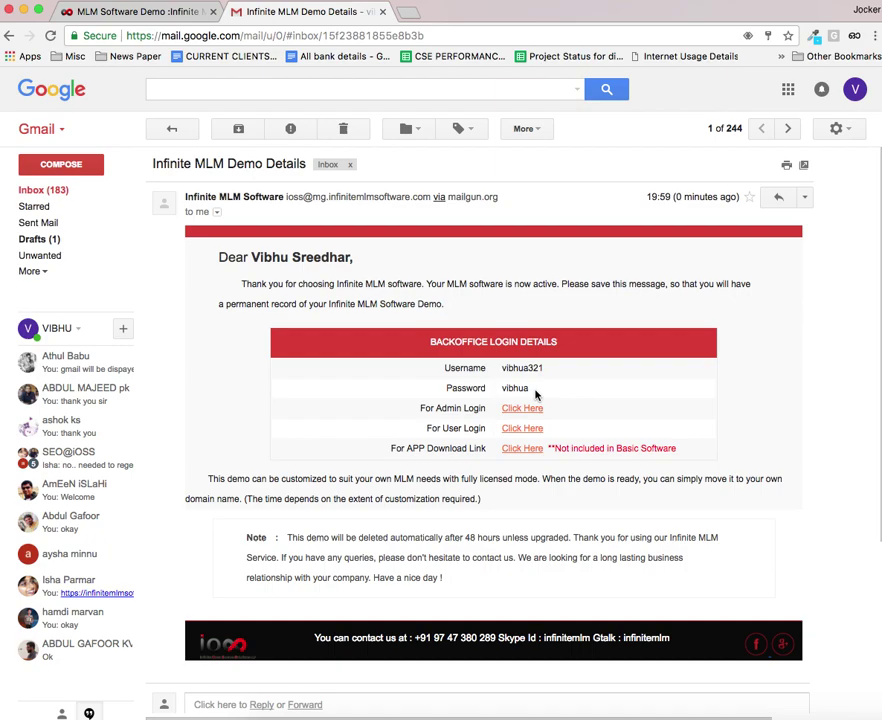
scroll(535, 400, "right", 1)
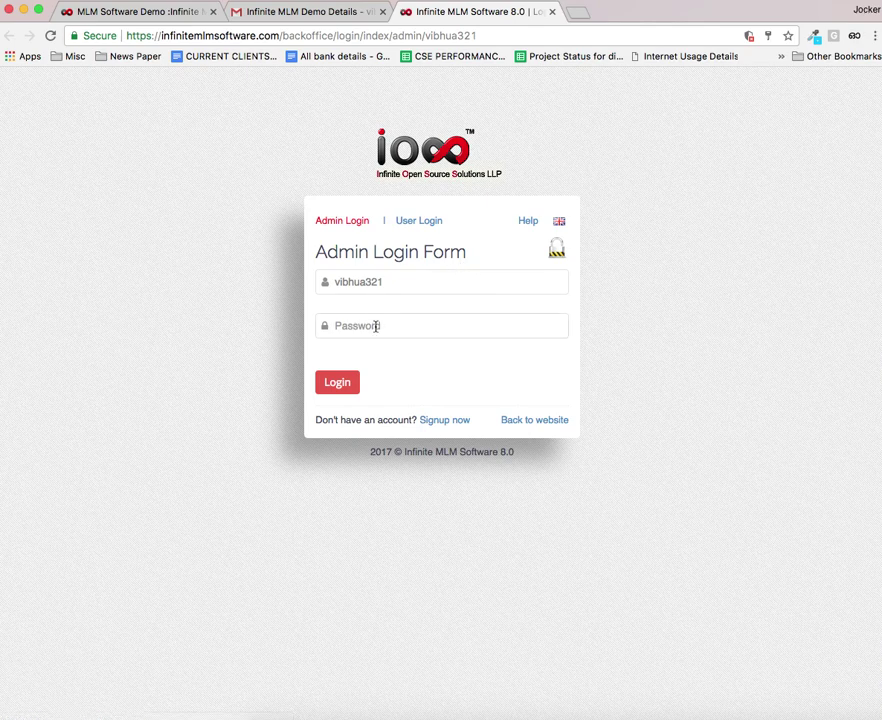
Step: Enter the admin password on the login form and log in to the backoffice Dashboard
left_click(404, 325)
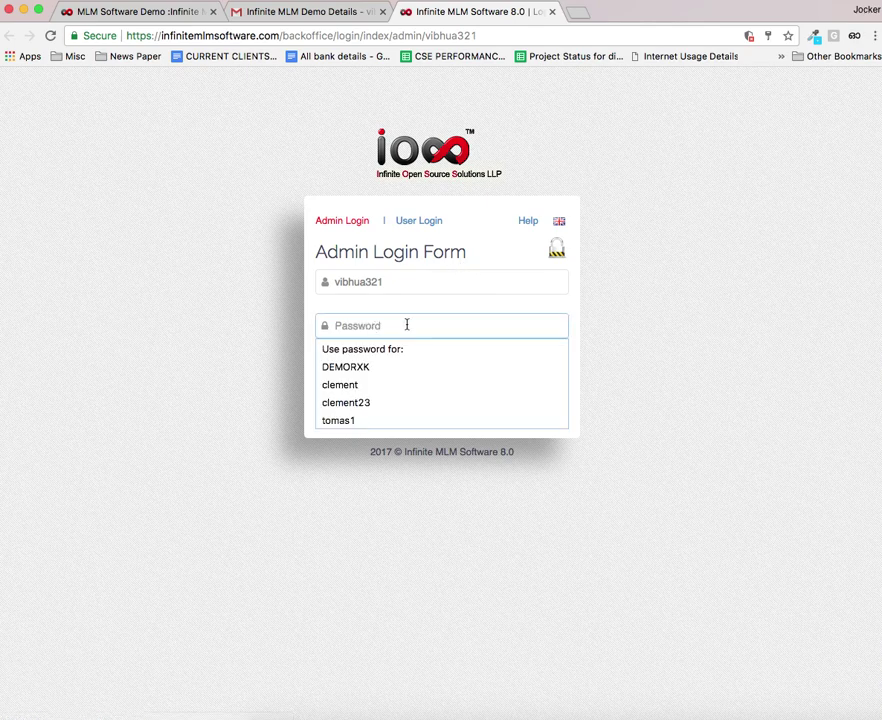
type("123")
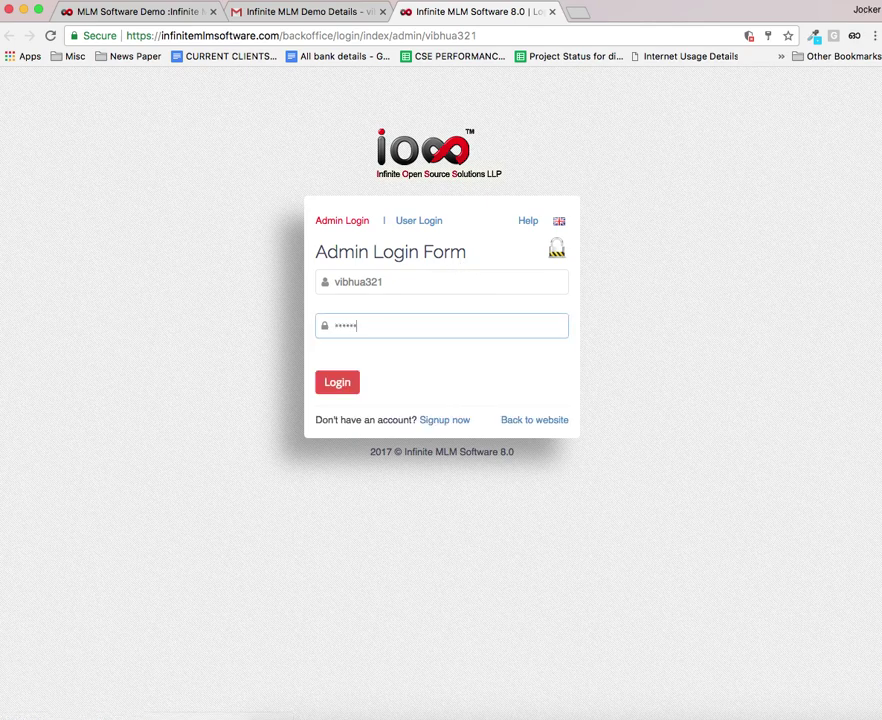
left_click(337, 382)
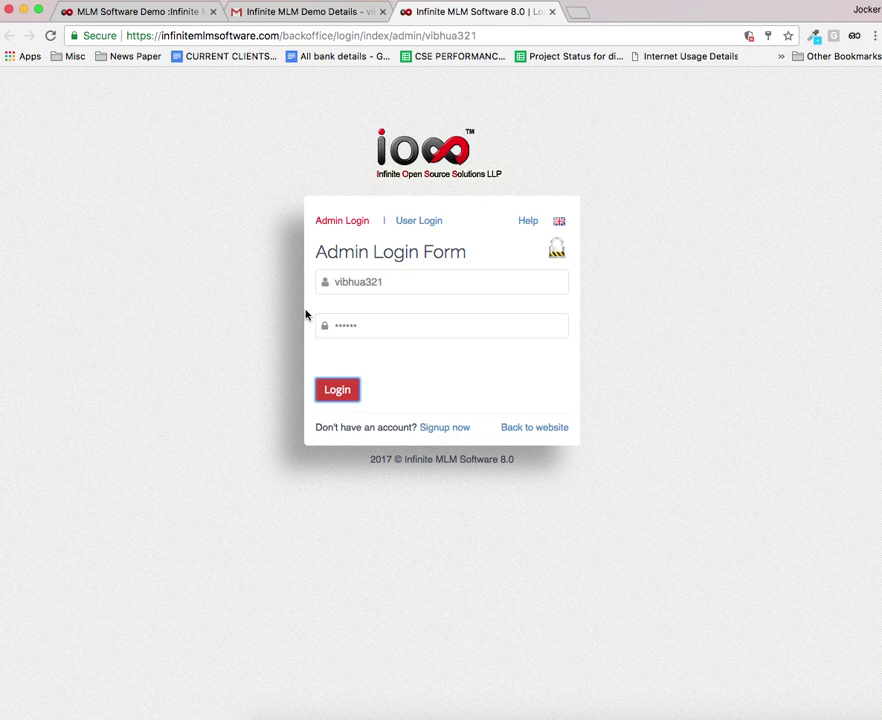
left_click(338, 389)
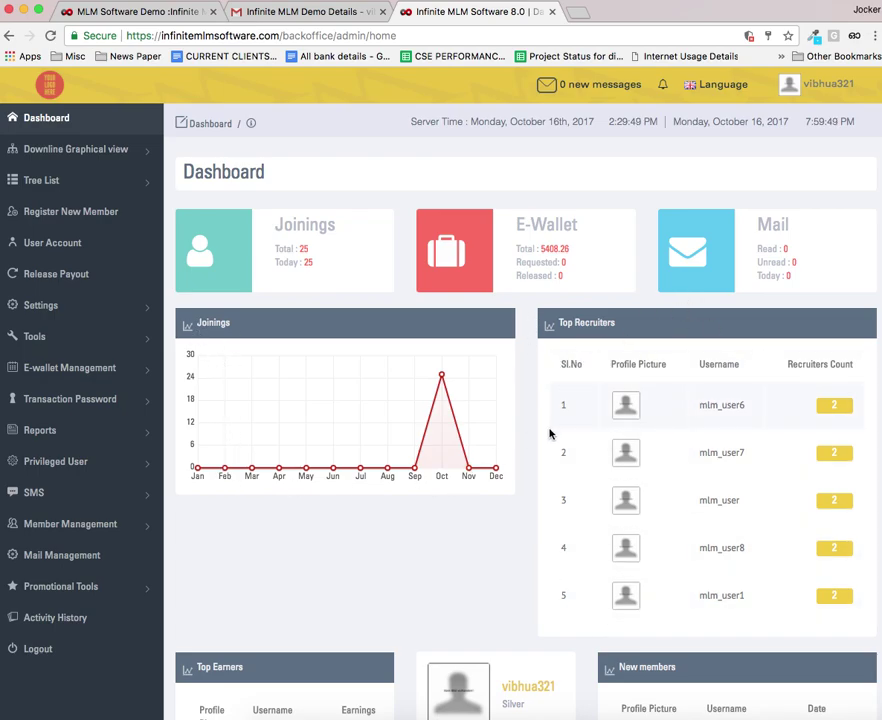
scroll(380, 415, "down", 5)
scroll(322, 407, "down", 5)
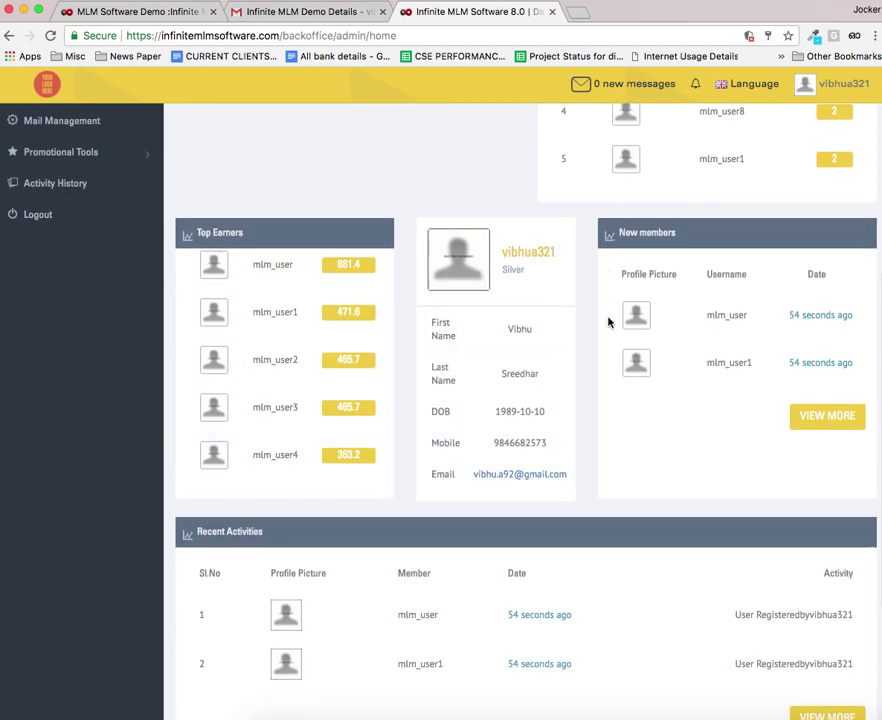
scroll(715, 411, "down", 5)
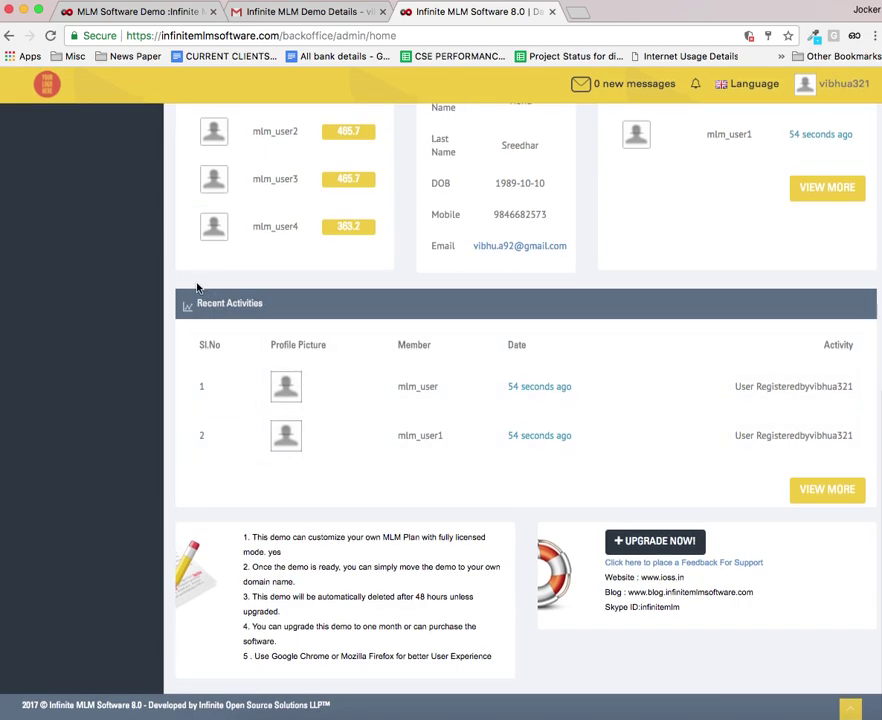
scroll(168, 387, "up", 10)
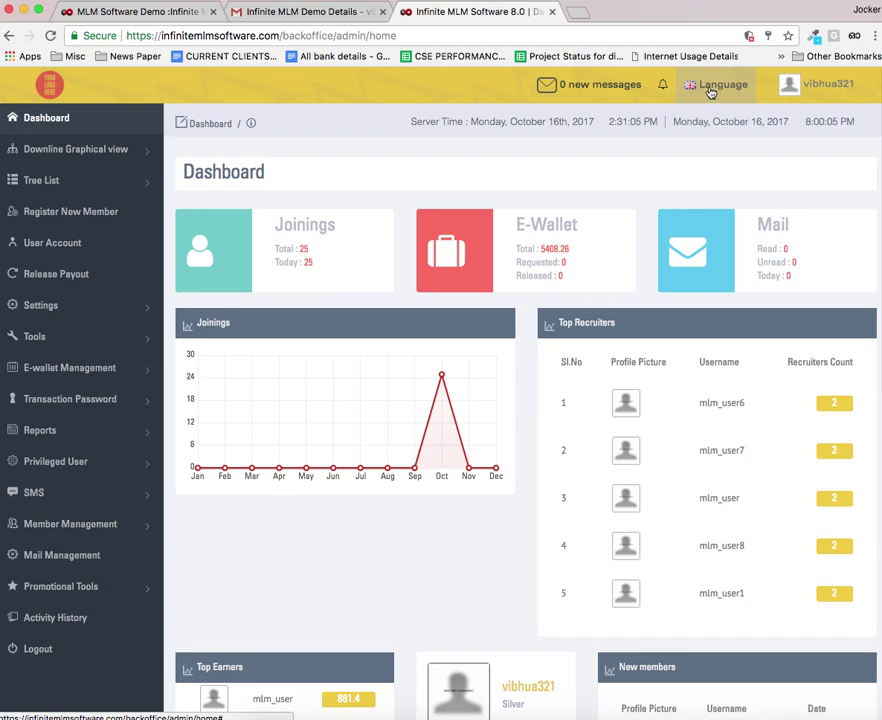
left_click(712, 88)
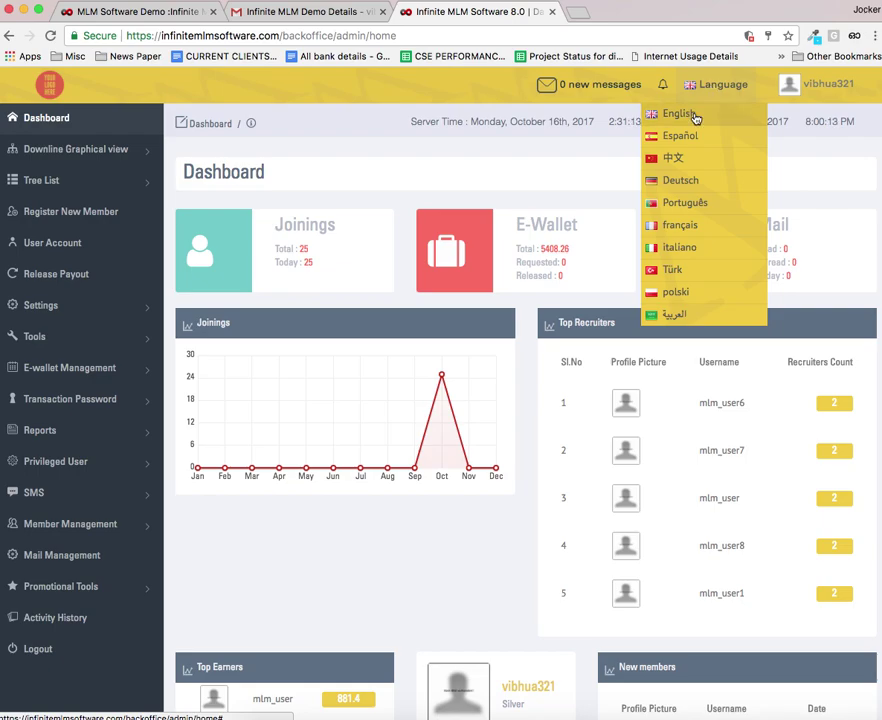
left_click(681, 158)
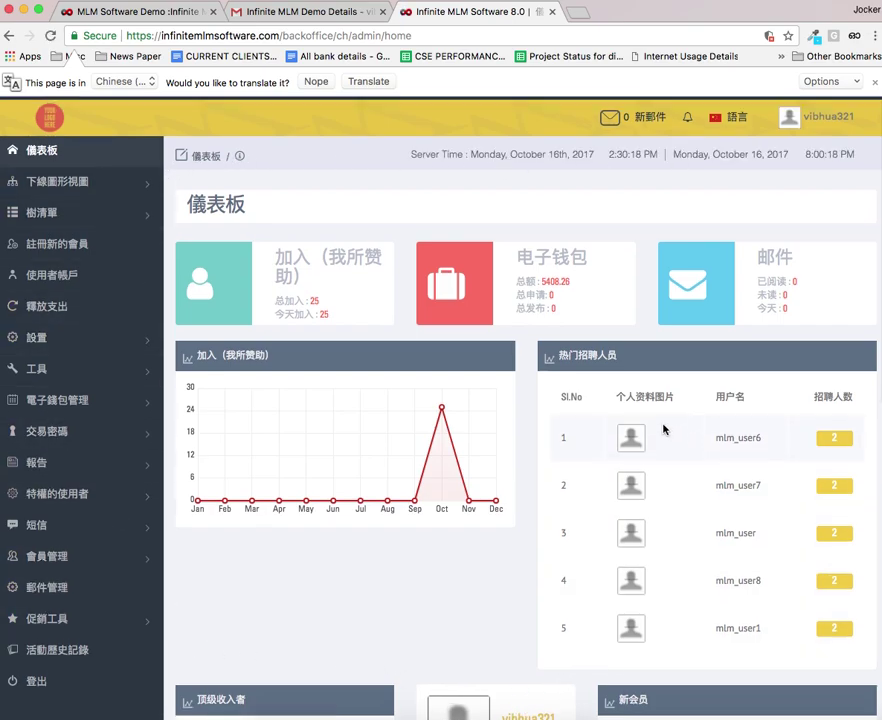
scroll(662, 425, "down", 6)
scroll(624, 305, "up", 3)
scroll(622, 308, "up", 3)
left_click(727, 121)
left_click(697, 144)
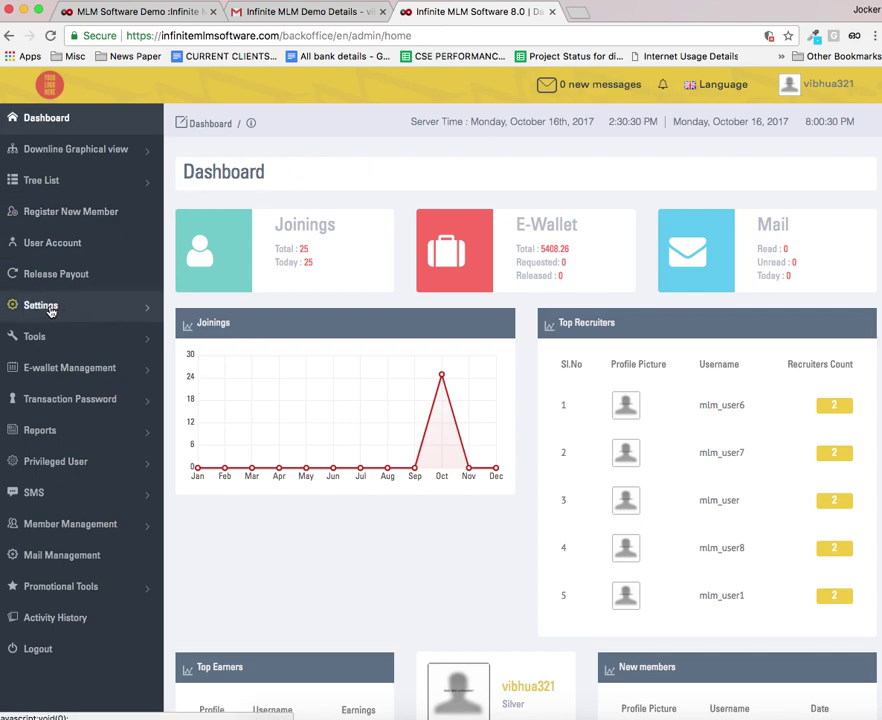
Step: In Commission Settings, set binary commission to Percentage with a pair price of 66
left_click(60, 309)
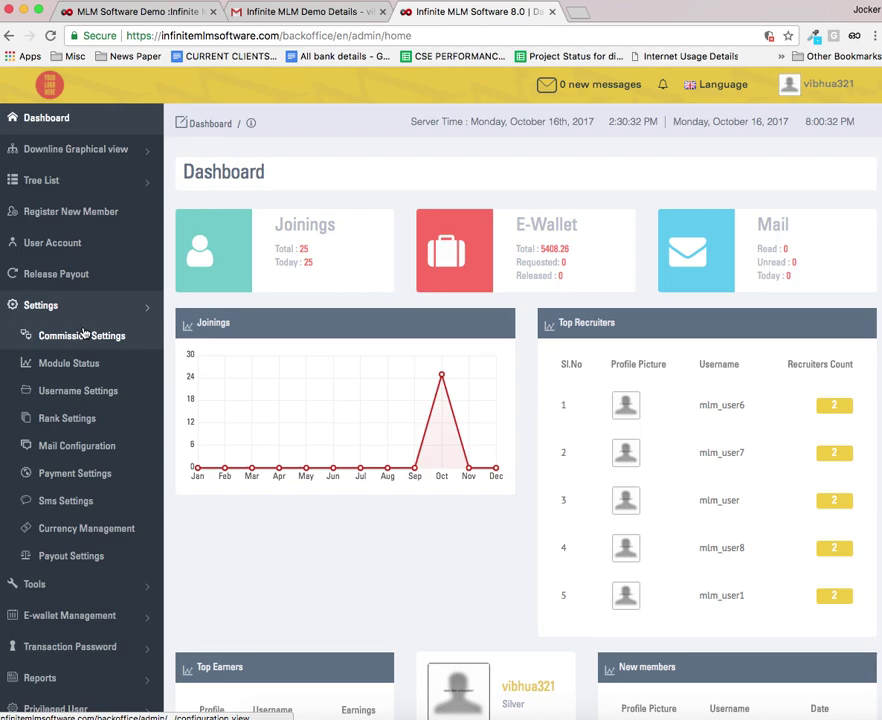
left_click(83, 338)
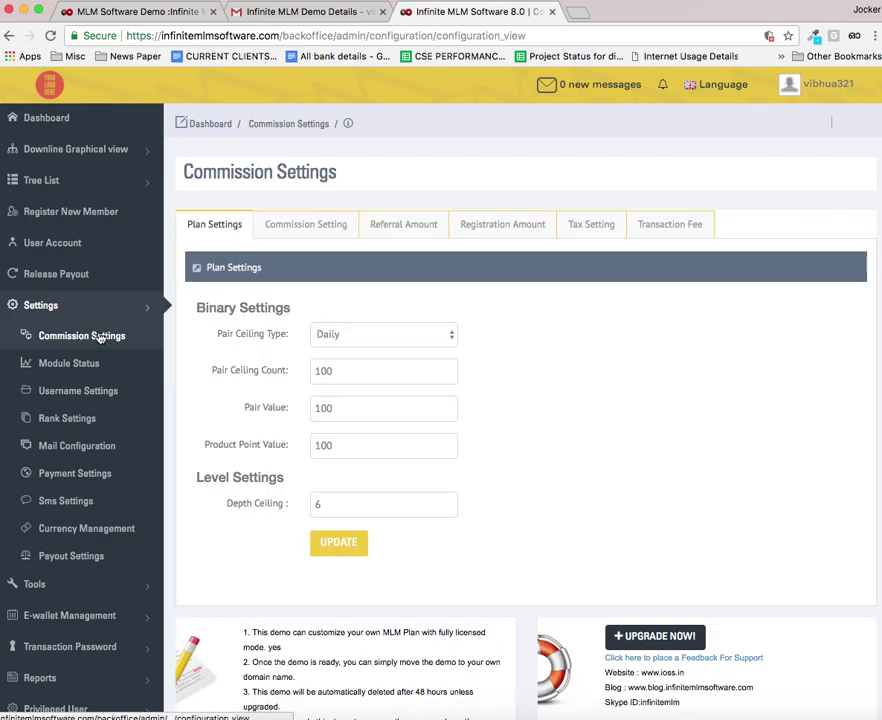
left_click(291, 226)
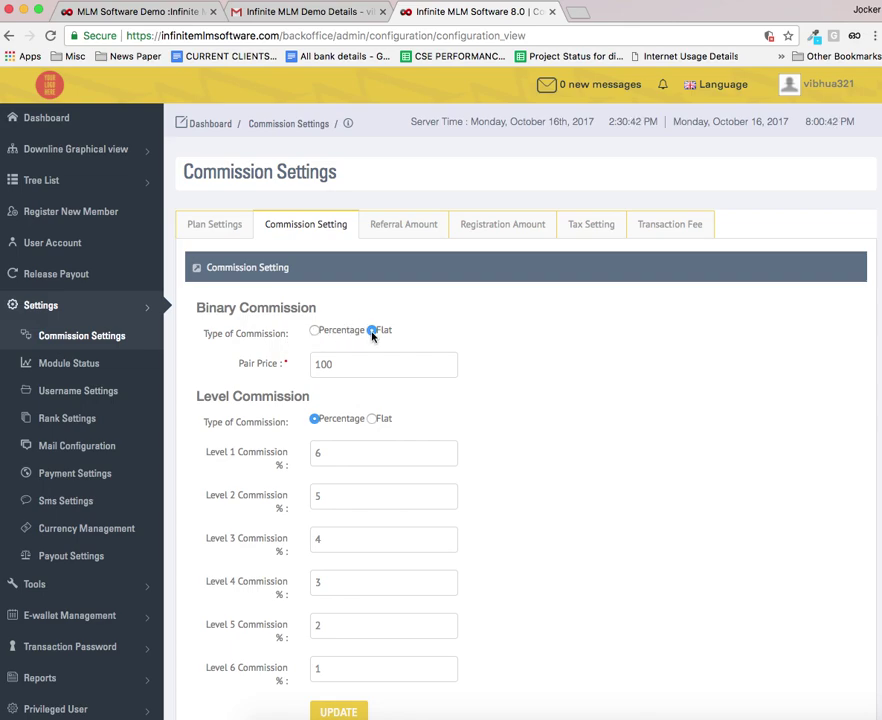
left_click(314, 331)
double_click(318, 364)
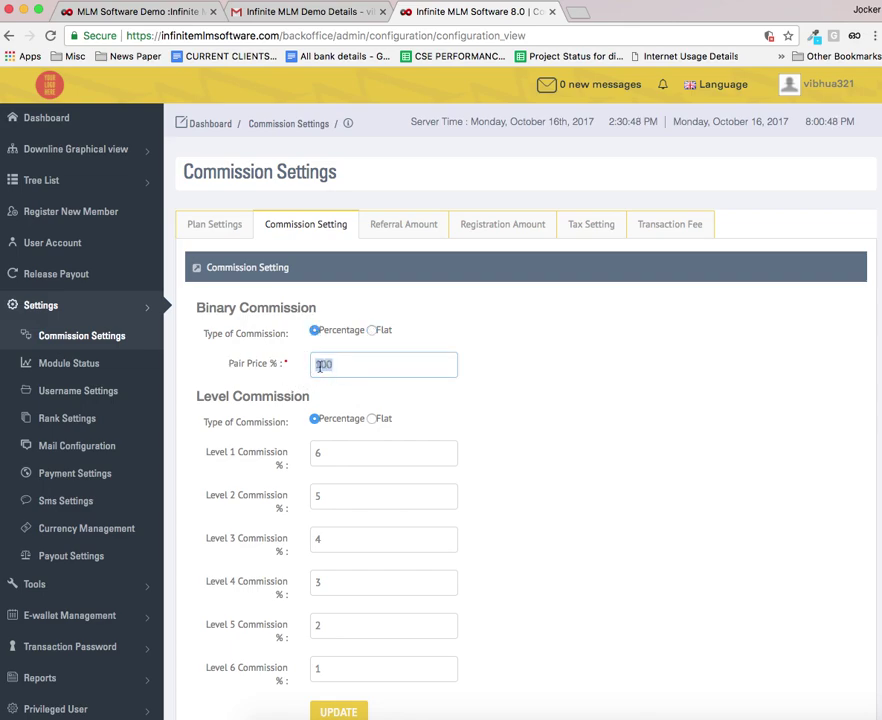
type("66")
left_click(563, 382)
Step: Set level commissions to Flat, save, then view the referral and registration amount settings
scroll(499, 413, "down", 2)
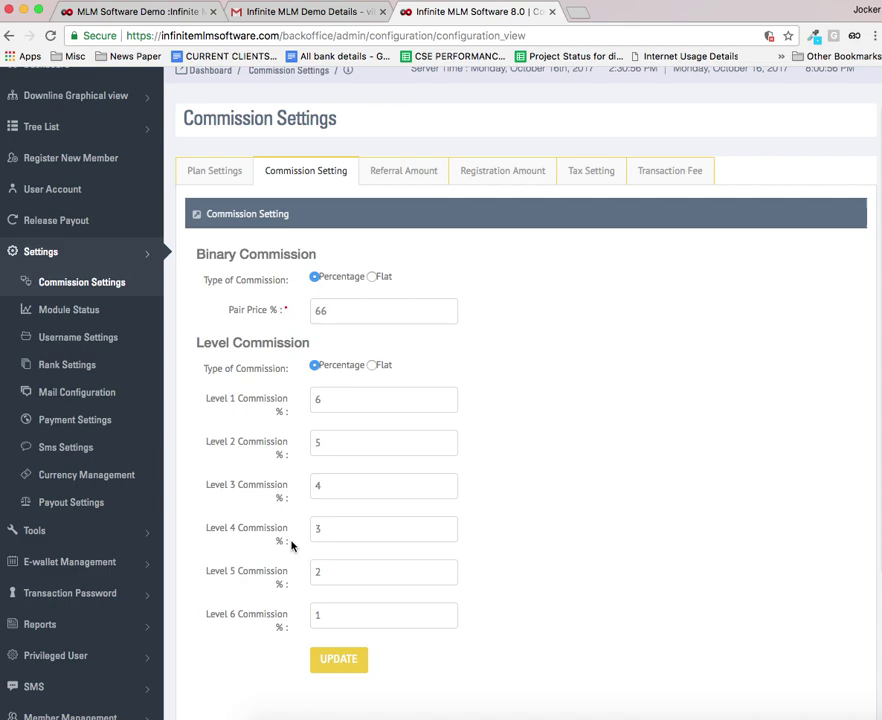
left_click(373, 366)
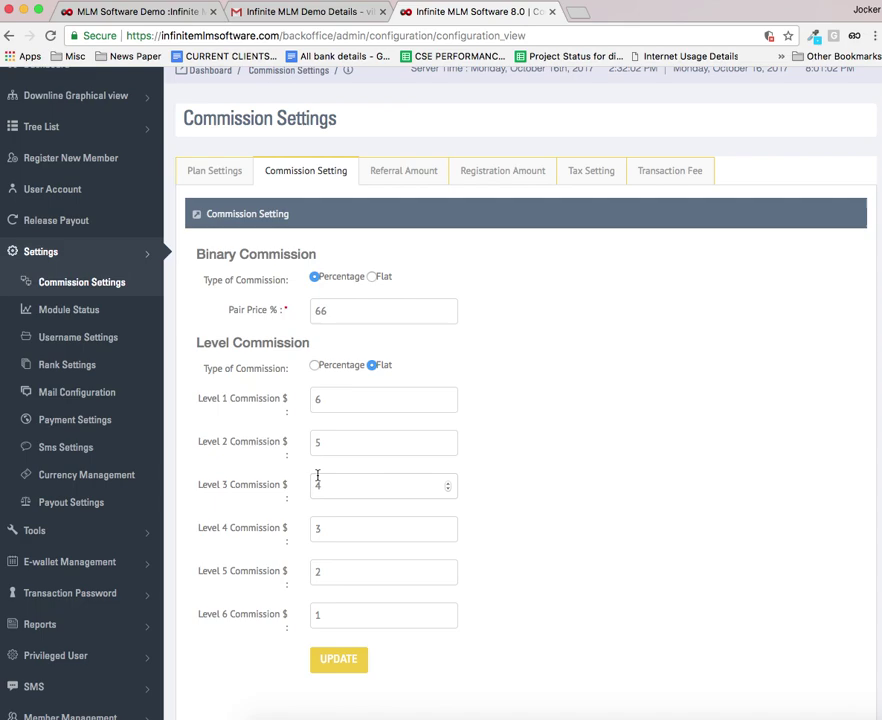
scroll(450, 480, "down", 5)
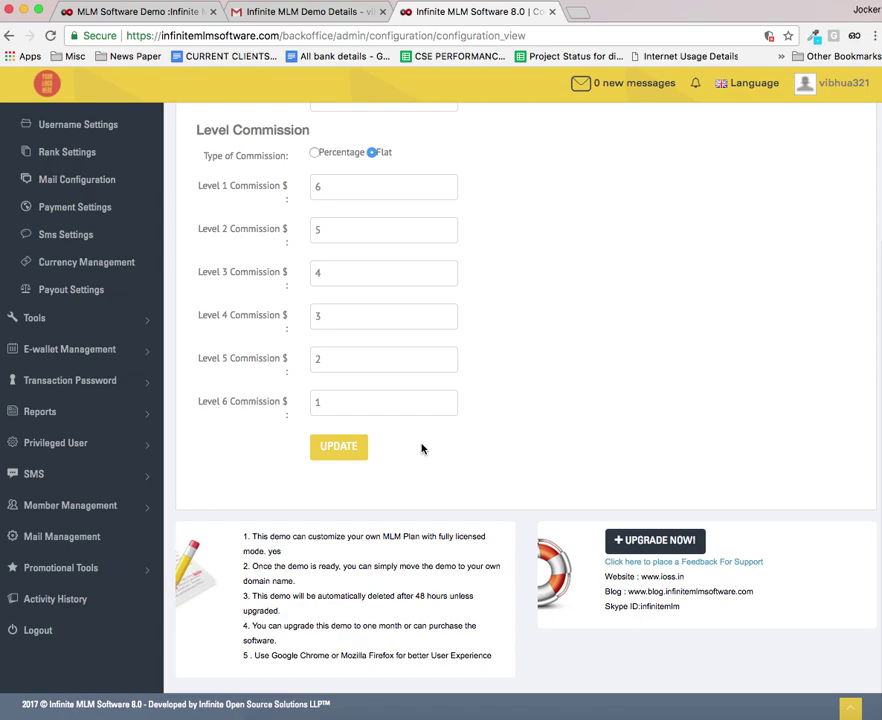
scroll(418, 450, "up", 2)
scroll(410, 453, "up", 1)
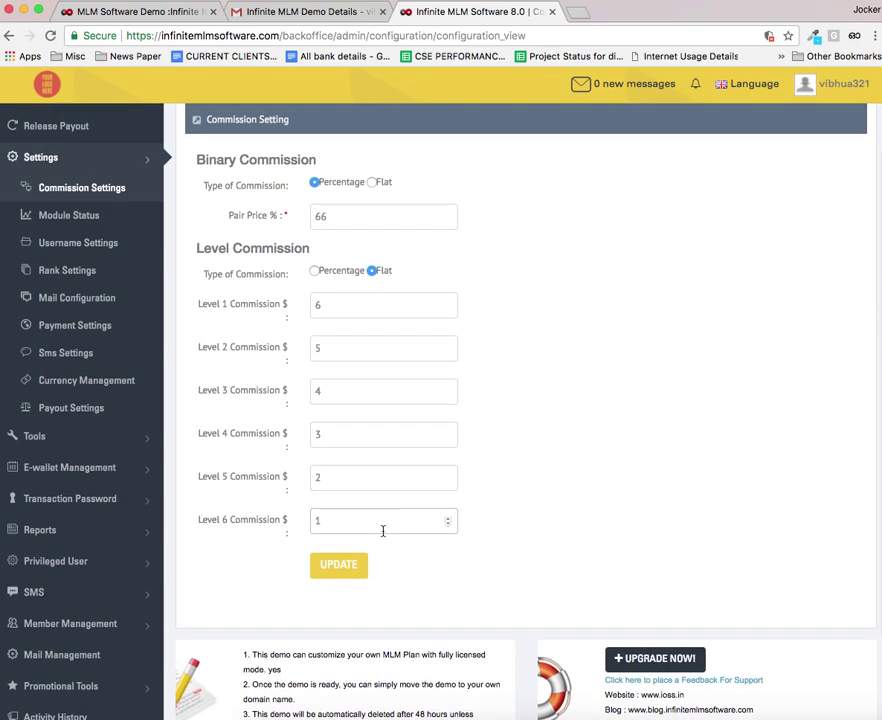
scroll(380, 528, "down", 1)
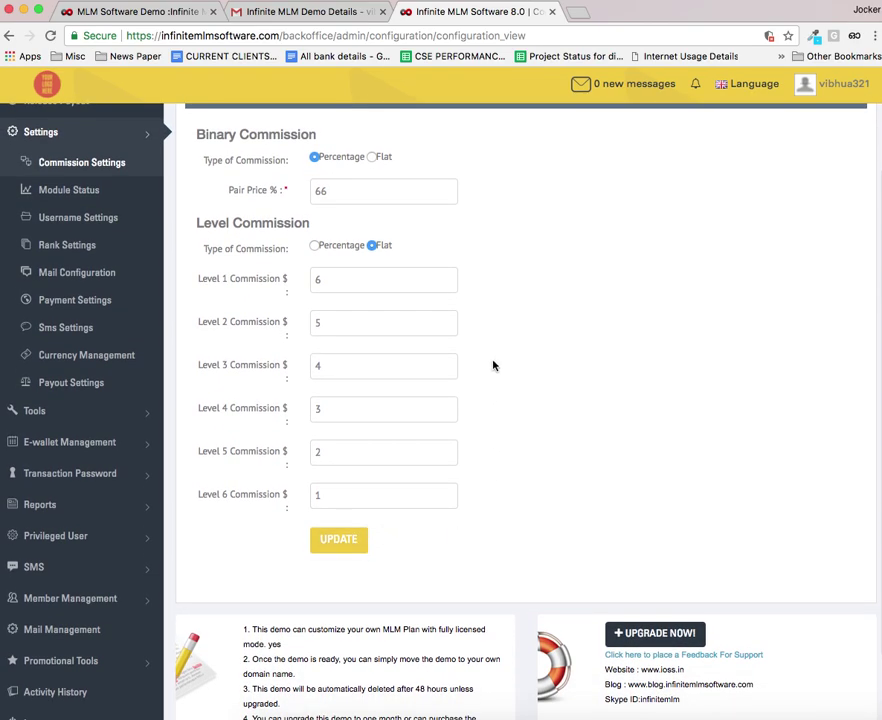
scroll(493, 366, "down", 1)
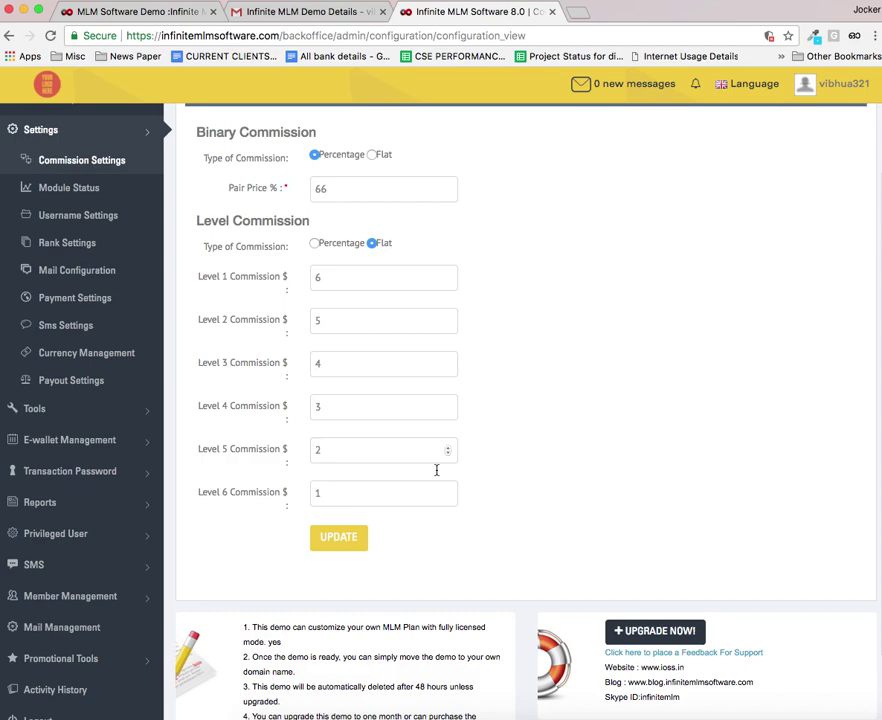
left_click(338, 538)
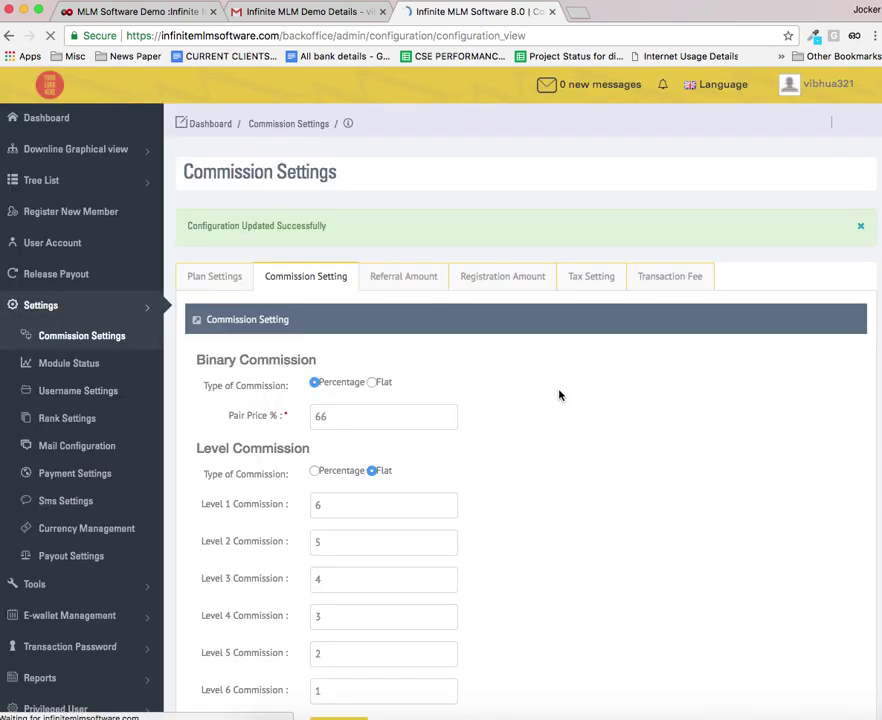
left_click(417, 281)
left_click(512, 286)
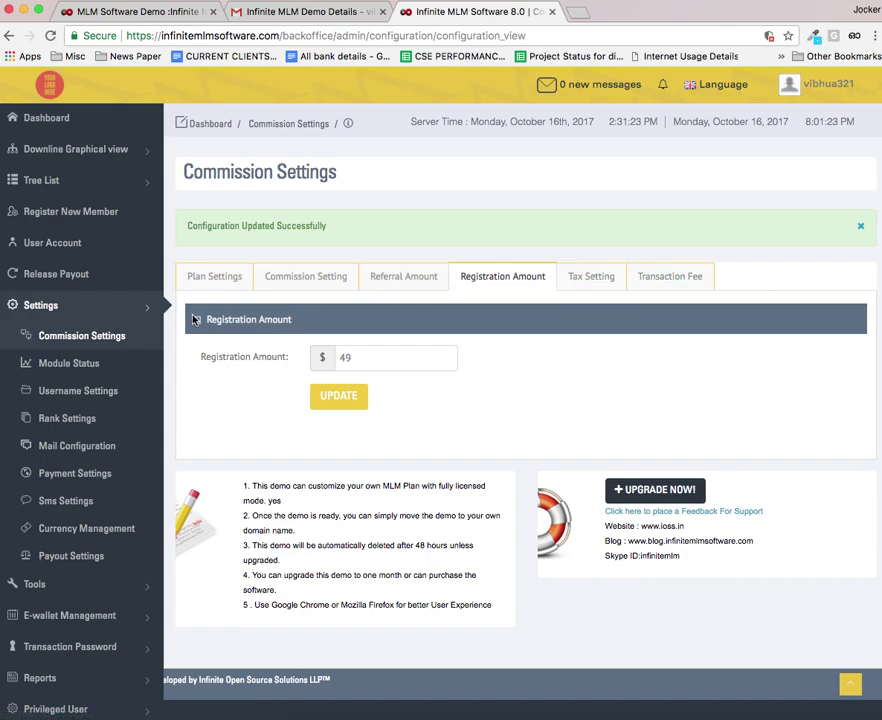
left_click(86, 151)
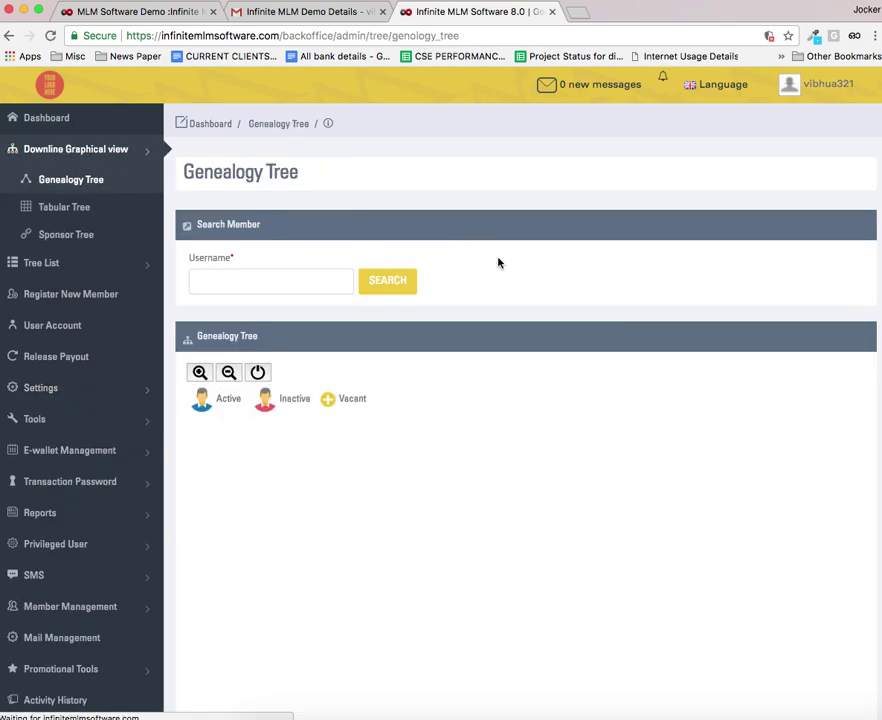
scroll(518, 285, "down", 4)
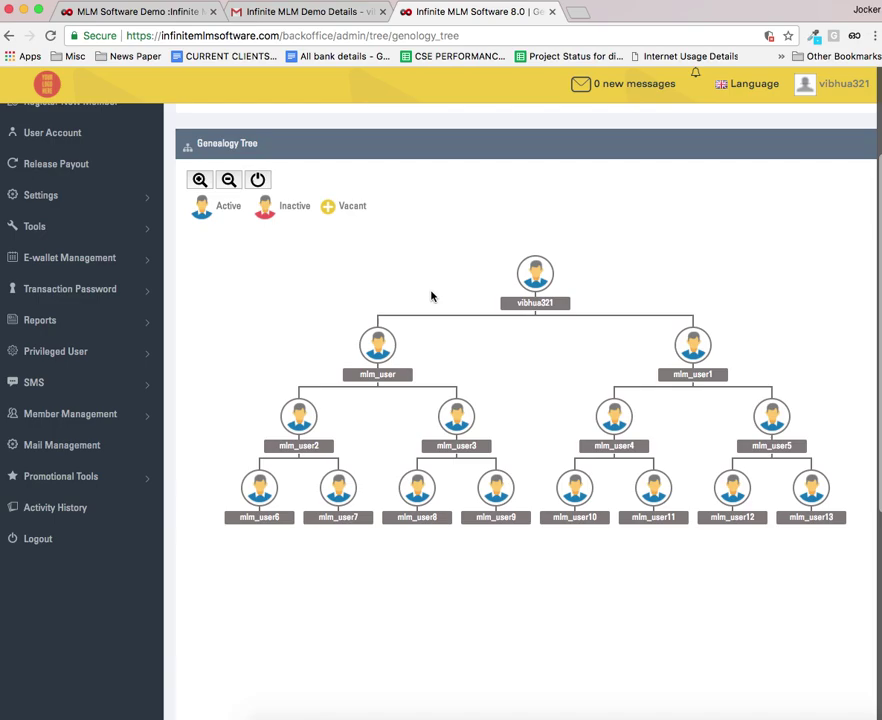
scroll(411, 283, "up", 3)
left_click(287, 268)
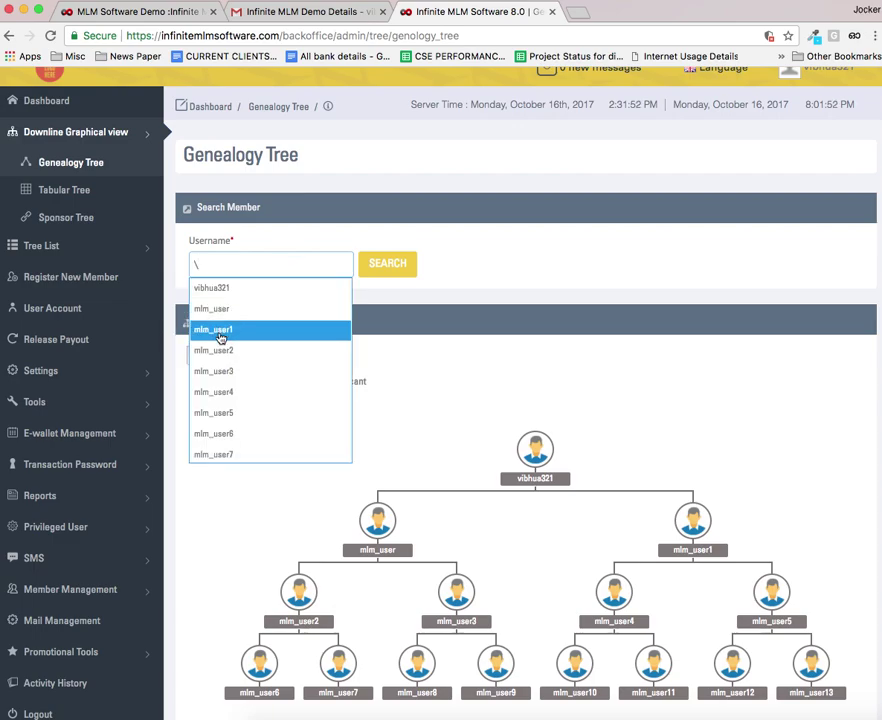
scroll(219, 331, "up", 1)
scroll(218, 352, "down", 5)
scroll(225, 371, "down", 6)
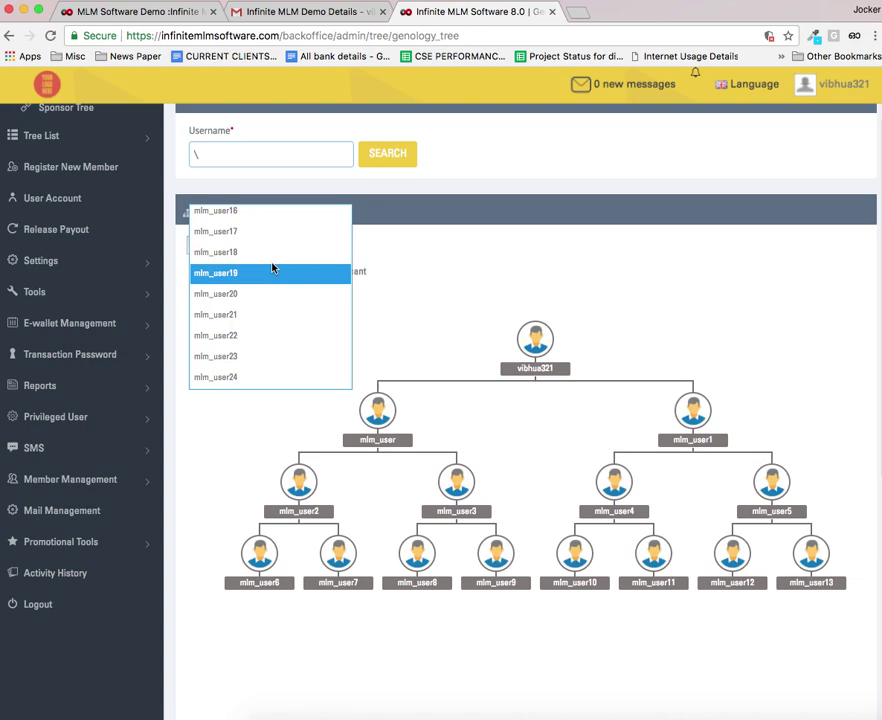
scroll(268, 285, "up", 8)
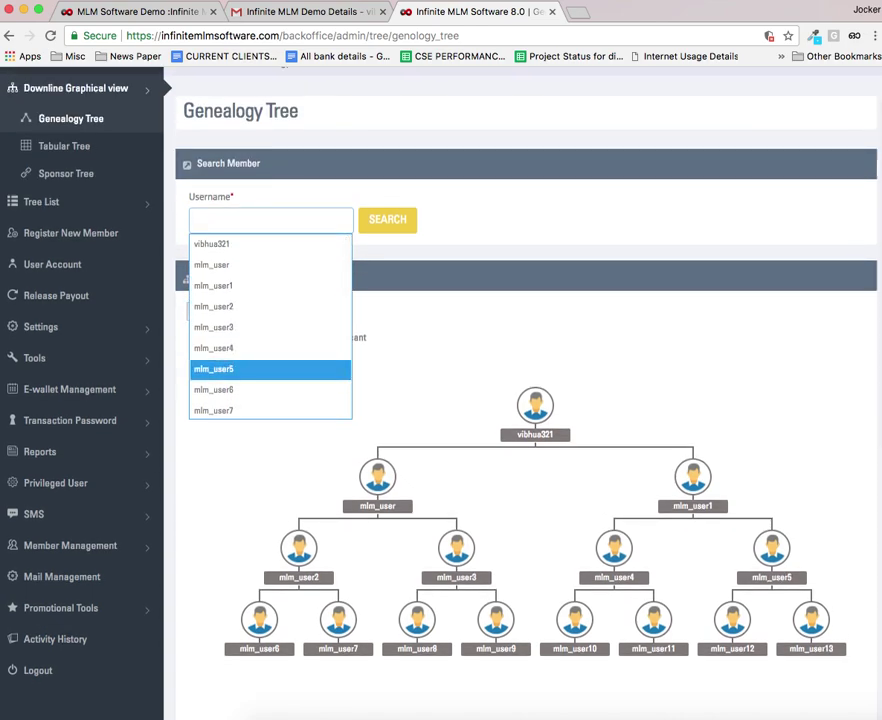
key("BackSpace")
left_click(431, 349)
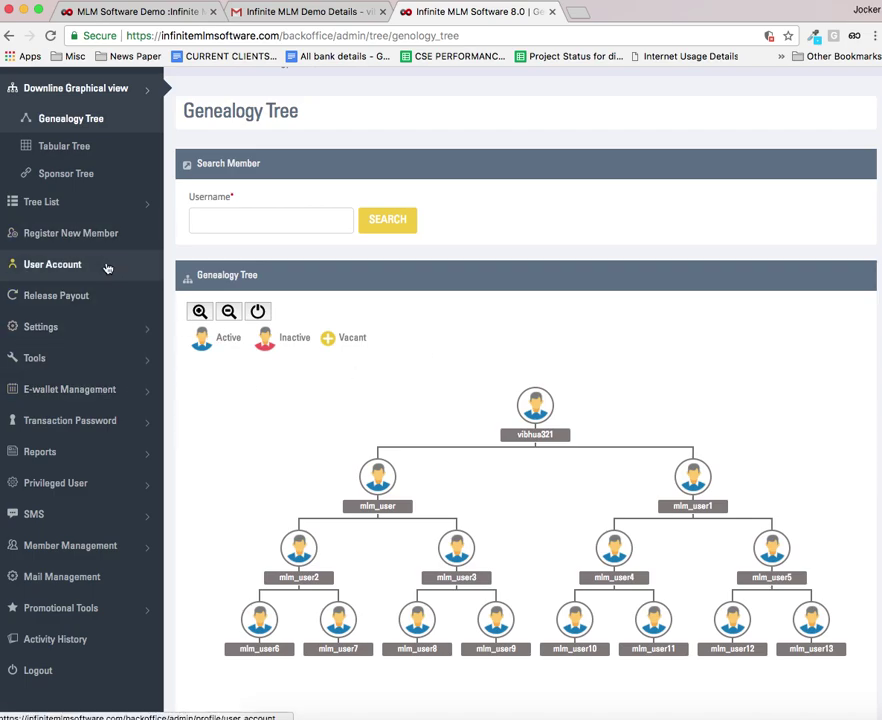
Step: Open Username Settings, preview the Dynamic type, then switch it back to Static
left_click(86, 333)
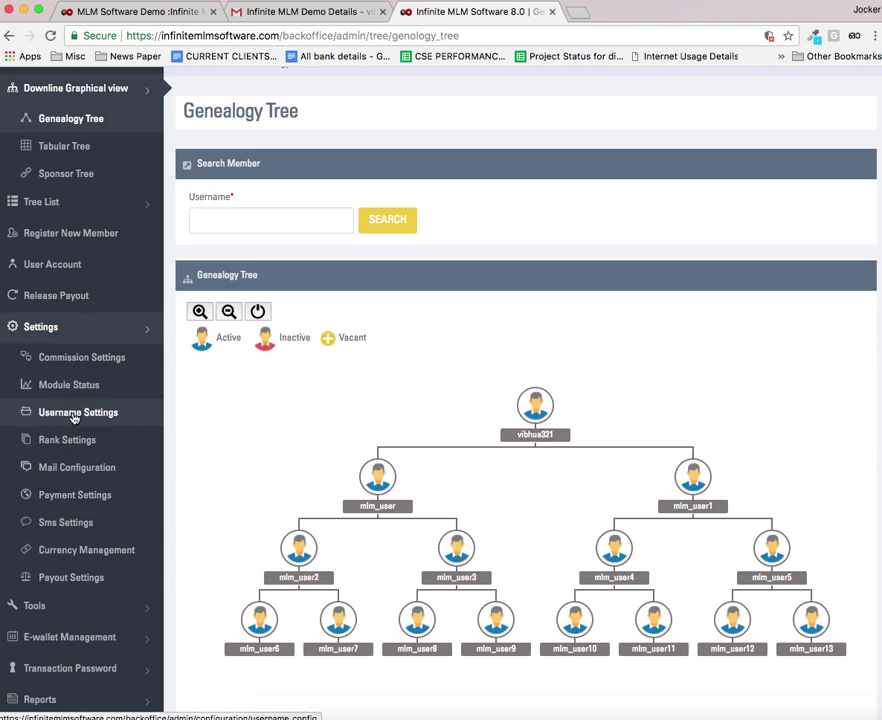
left_click(83, 418)
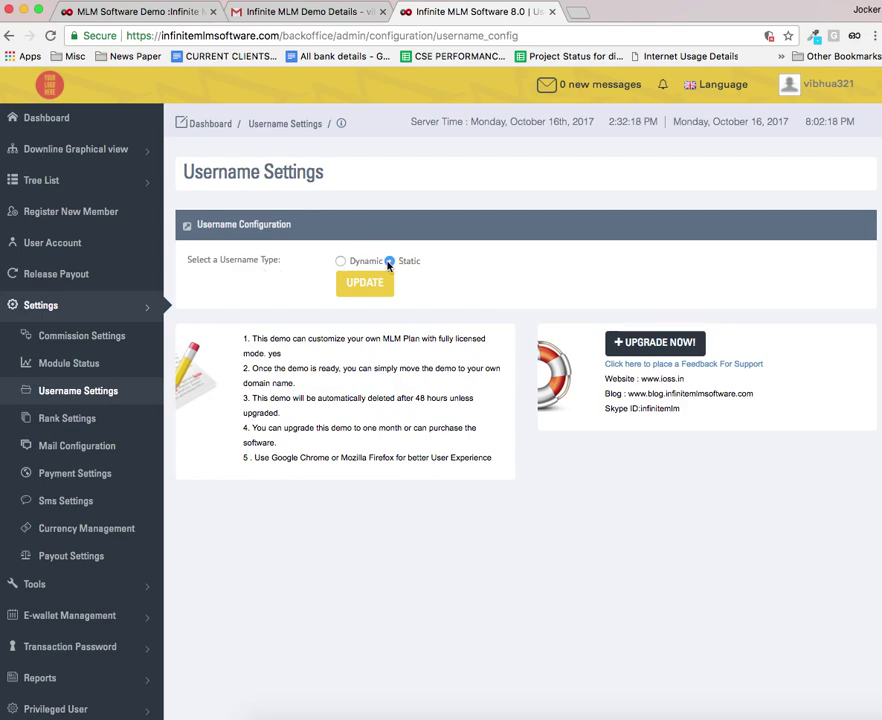
left_click(340, 262)
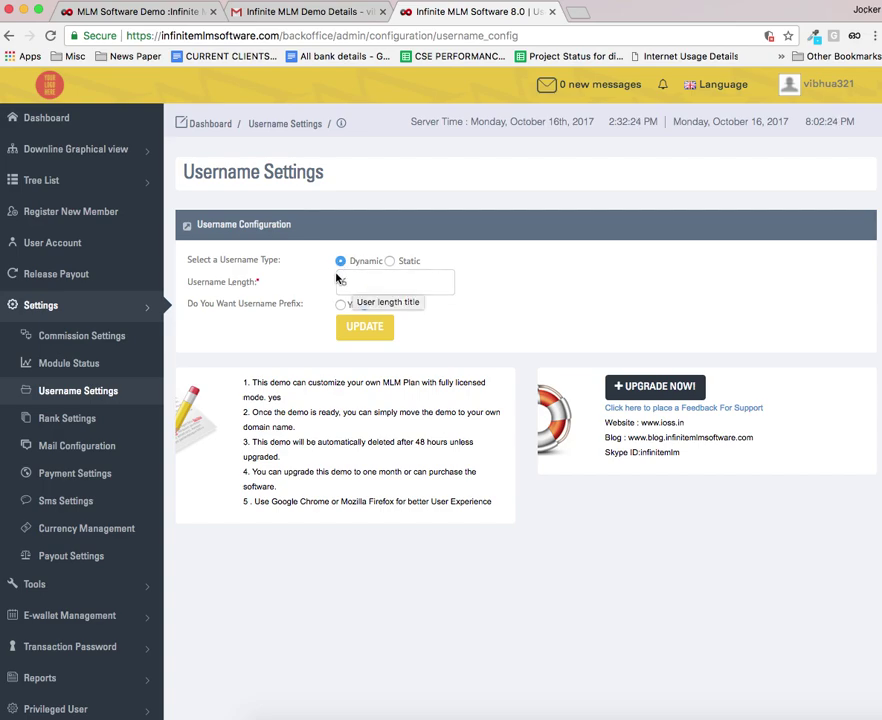
left_click(389, 261)
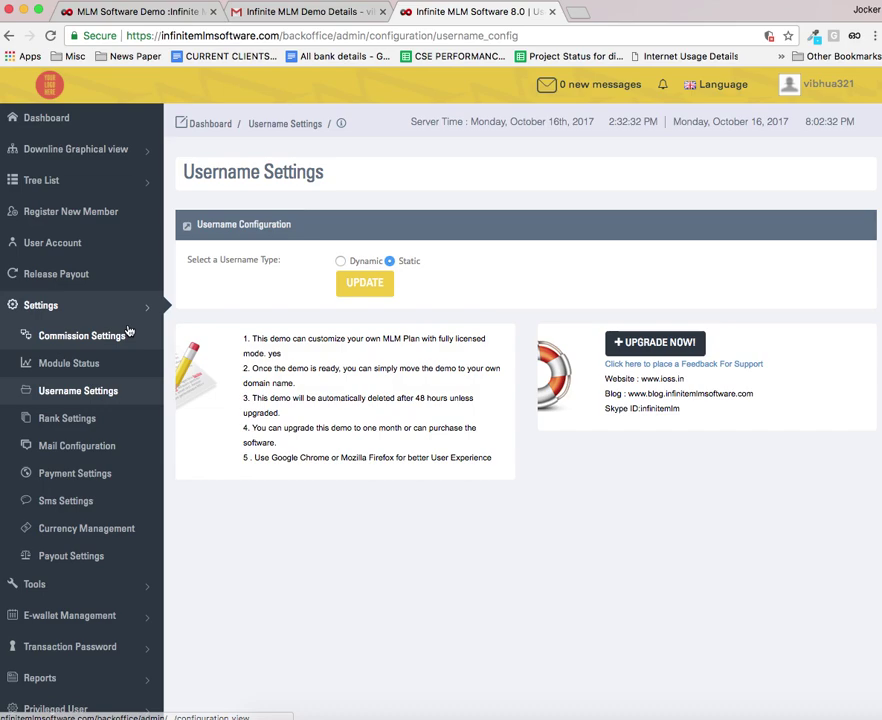
Step: Open Register New Member, change Position to Right Leg, and advance to step 2
left_click(40, 216)
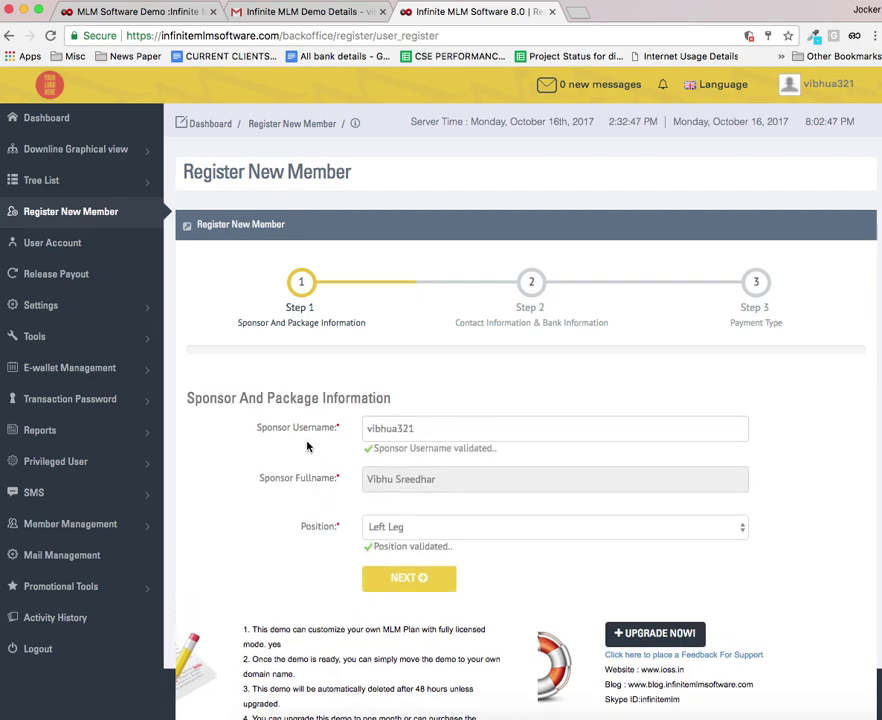
scroll(309, 441, "down", 2)
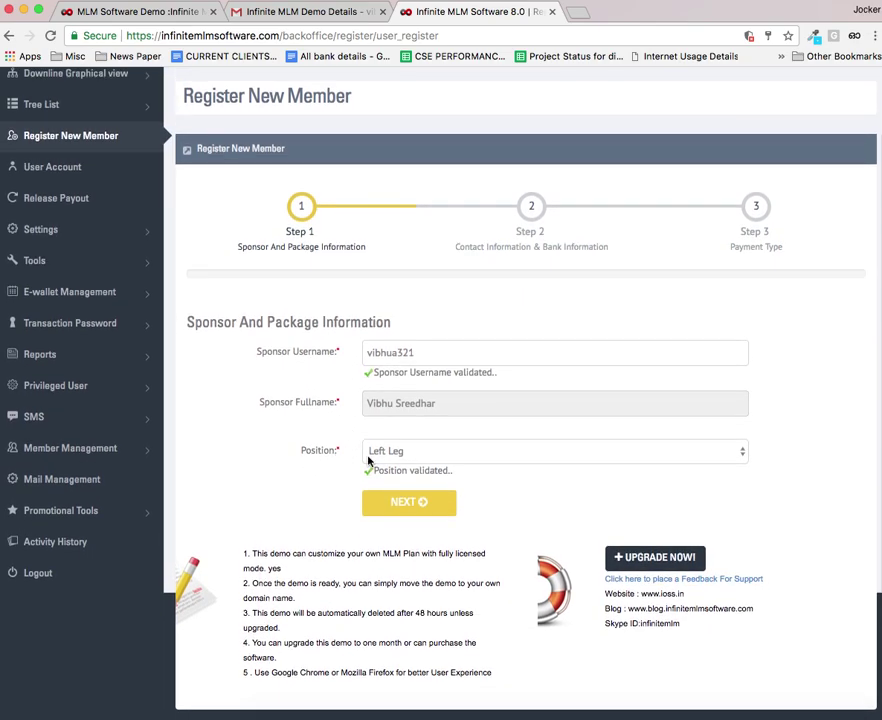
left_click(644, 451)
left_click(523, 474)
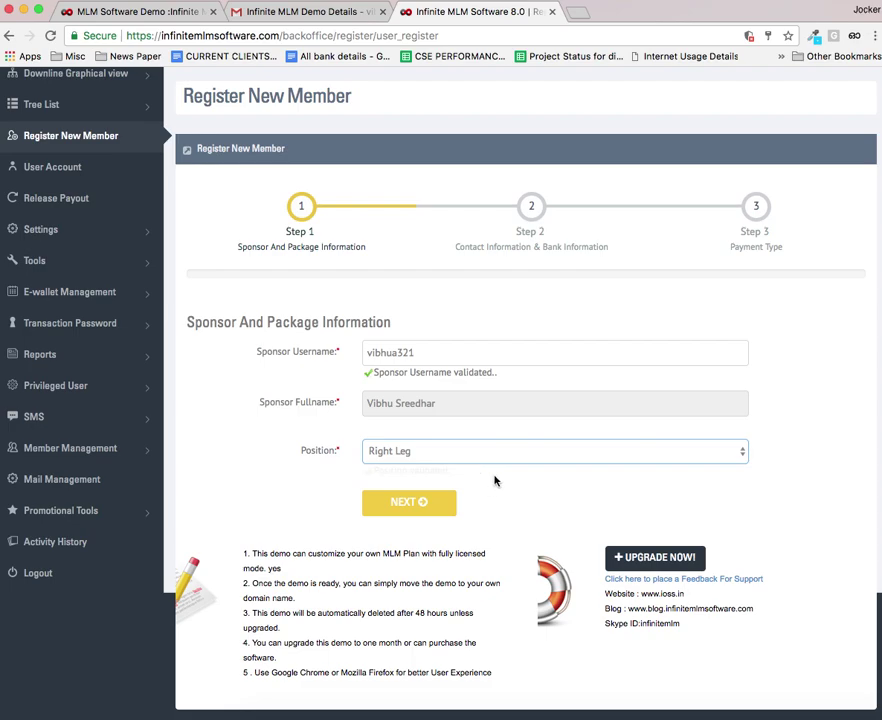
scroll(494, 479, "down", 1)
left_click(403, 504)
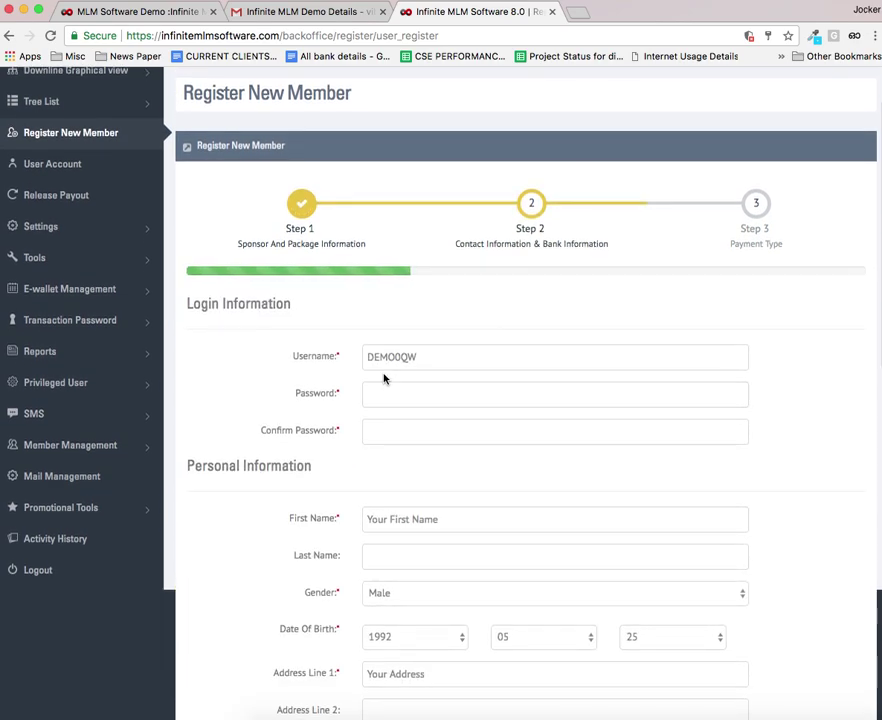
Step: Check the generated username's availability and enter and confirm the account password
left_click(385, 360)
left_click(420, 357)
left_click_drag(420, 357, 363, 357)
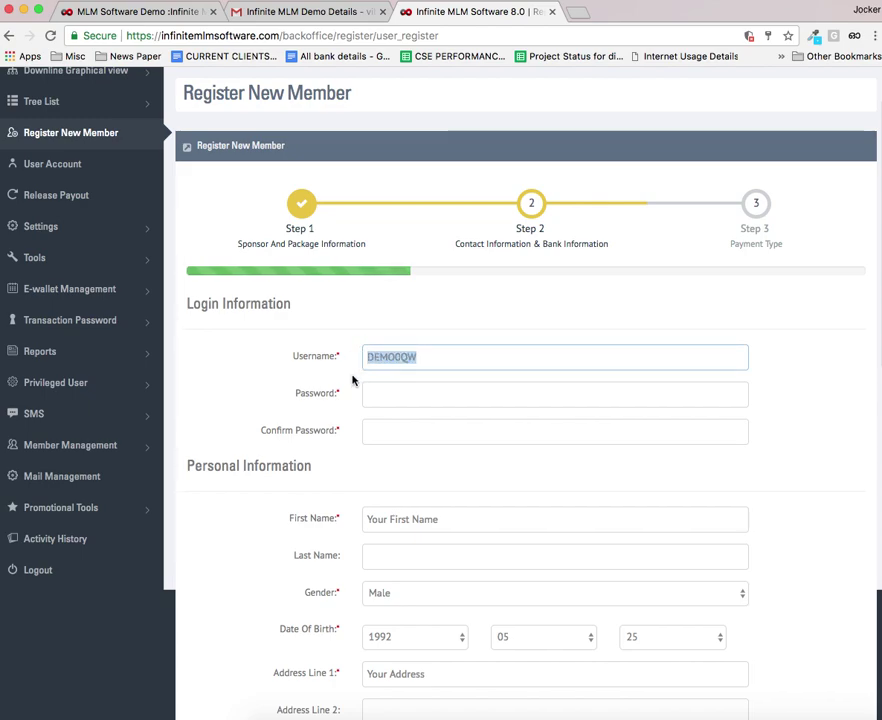
left_click(352, 380)
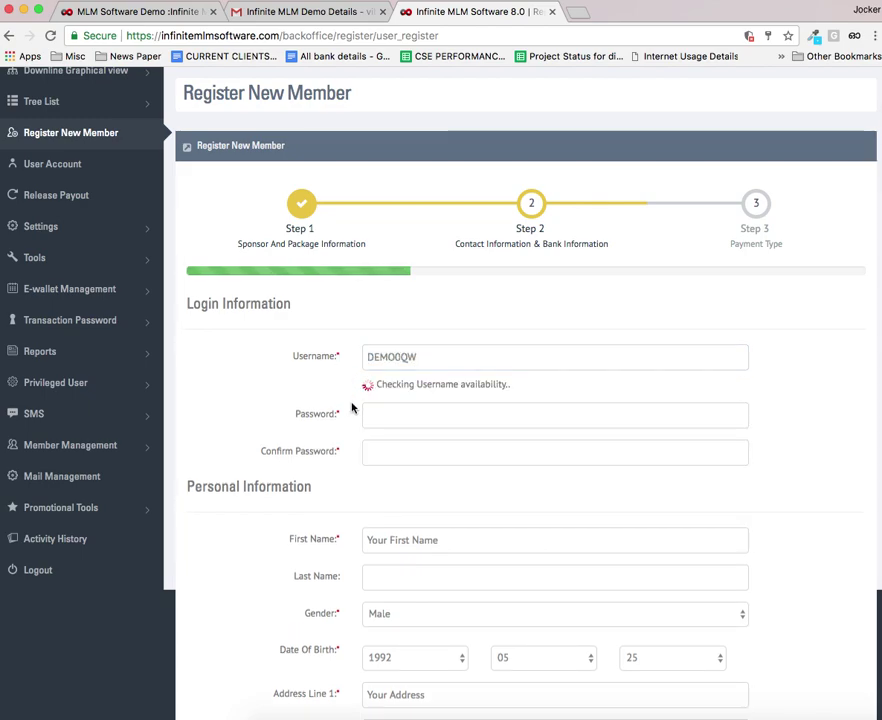
left_click(386, 414)
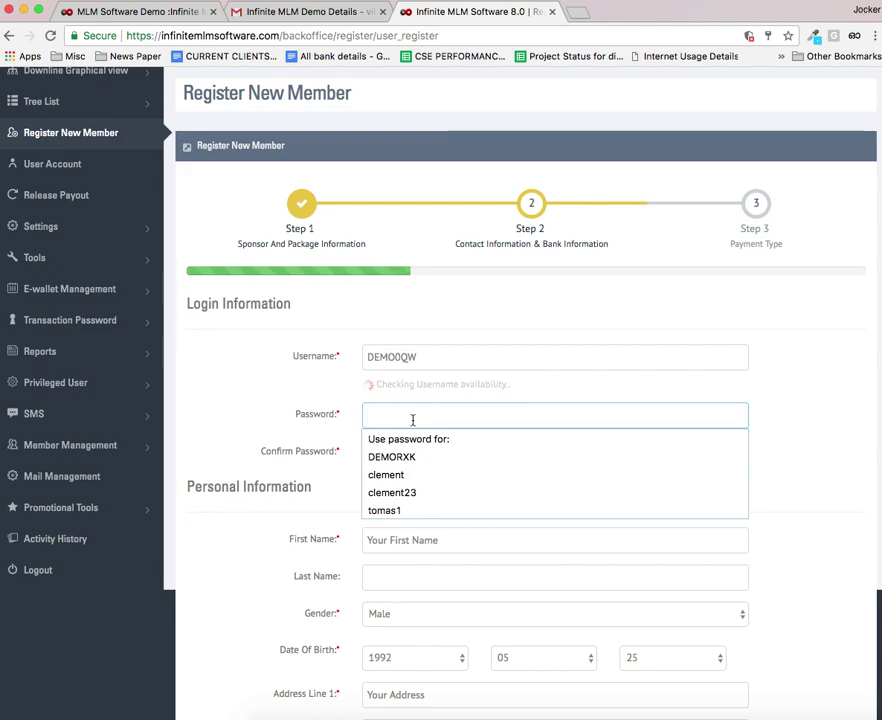
type("1")
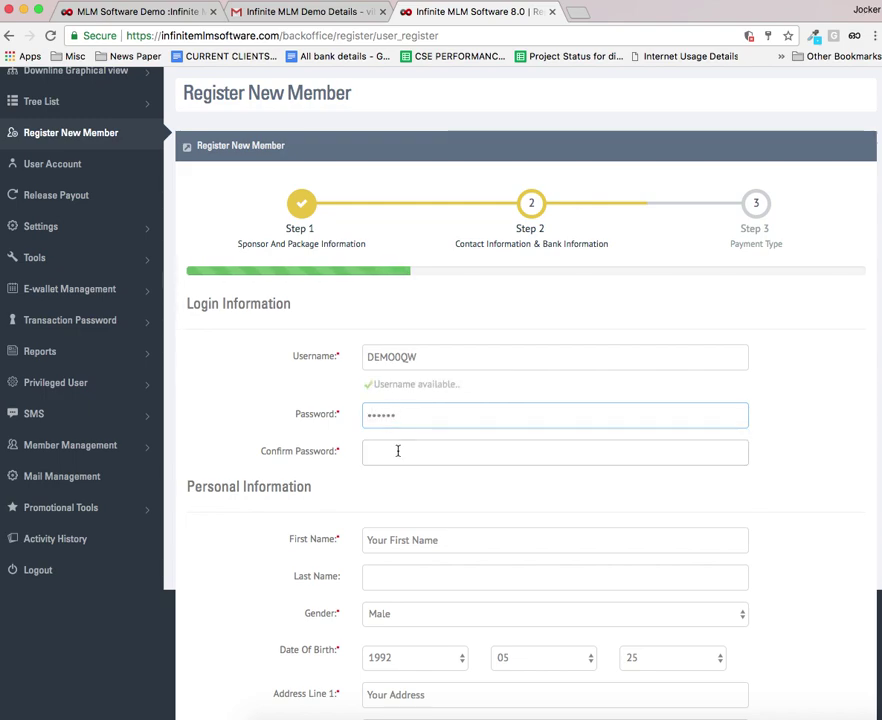
left_click(396, 452)
type("1")
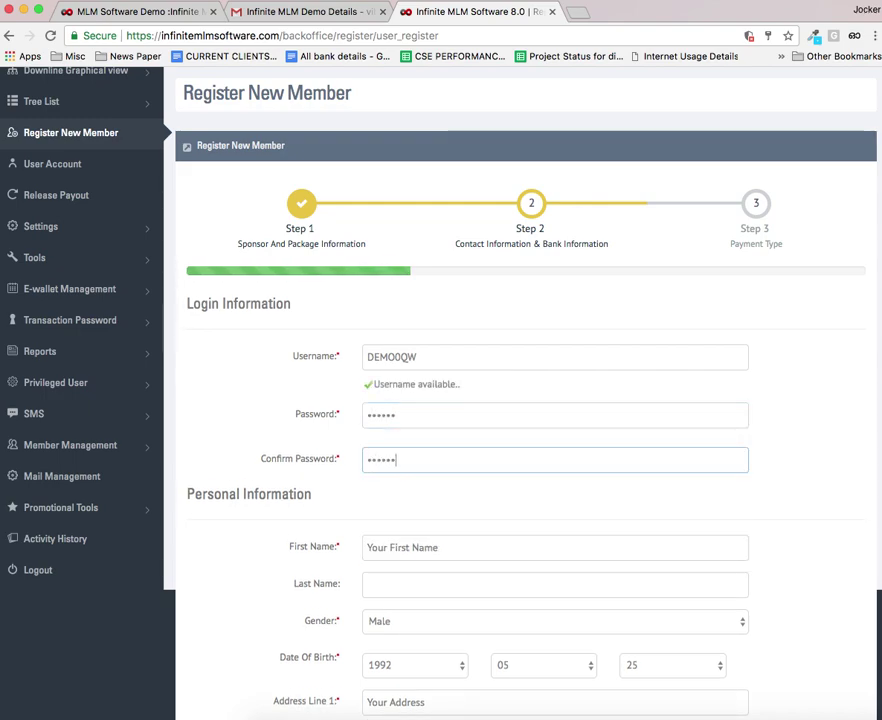
left_click(408, 483)
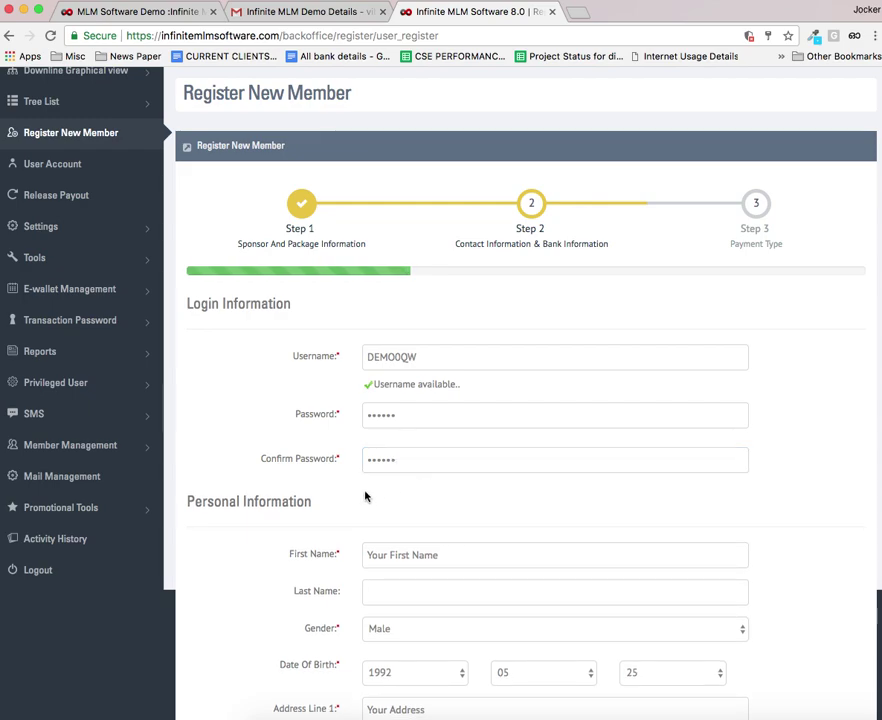
Step: Enter the member's first and last name, removing a disallowed character from the first name
scroll(365, 496, "down", 3)
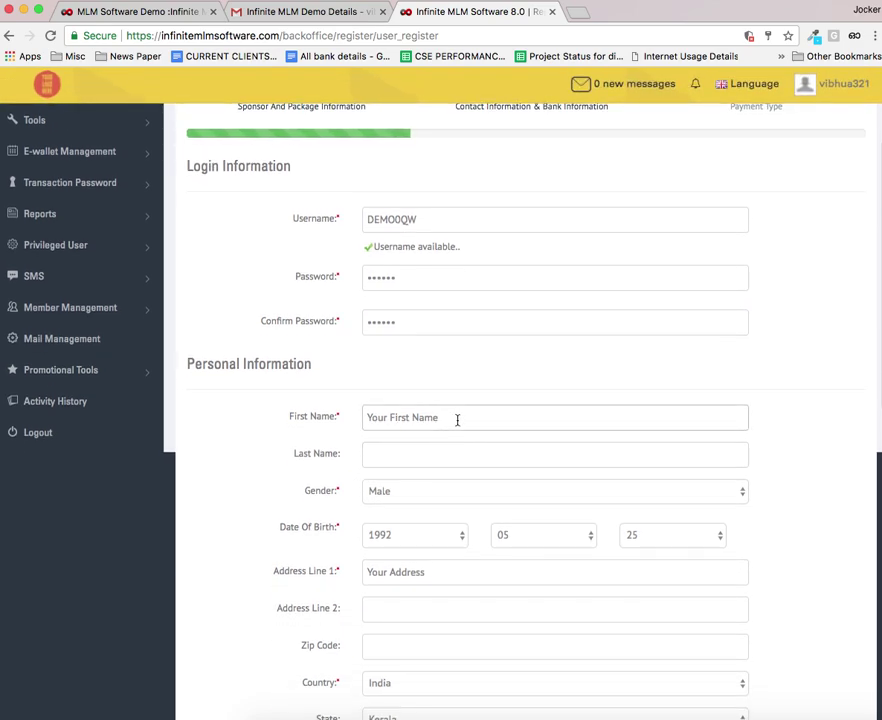
left_click_drag(457, 420, 354, 415)
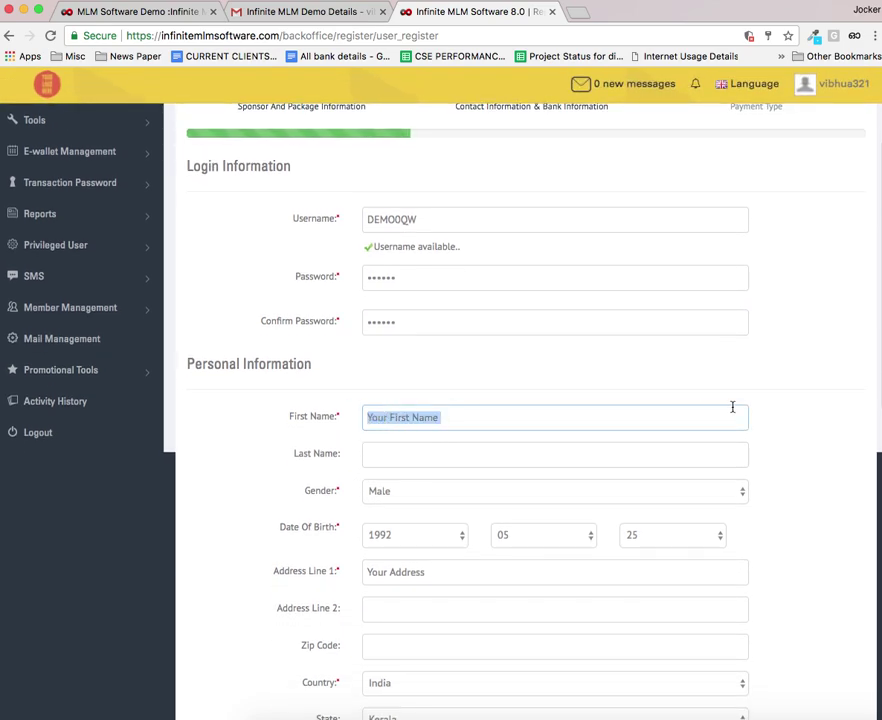
type("vibhuademo1")
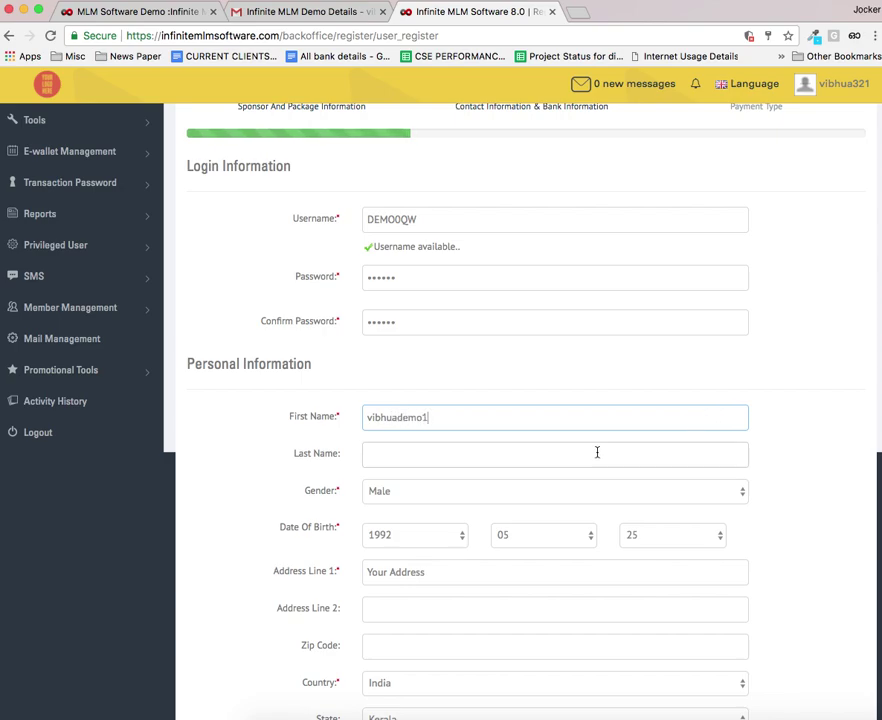
left_click(490, 446)
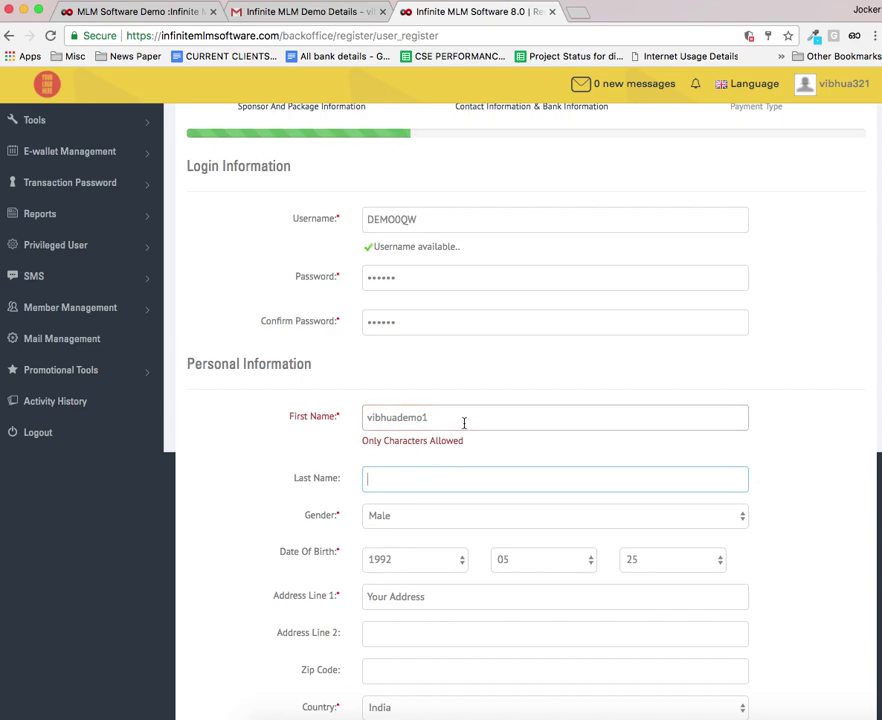
left_click(463, 421)
key("BackSpace")
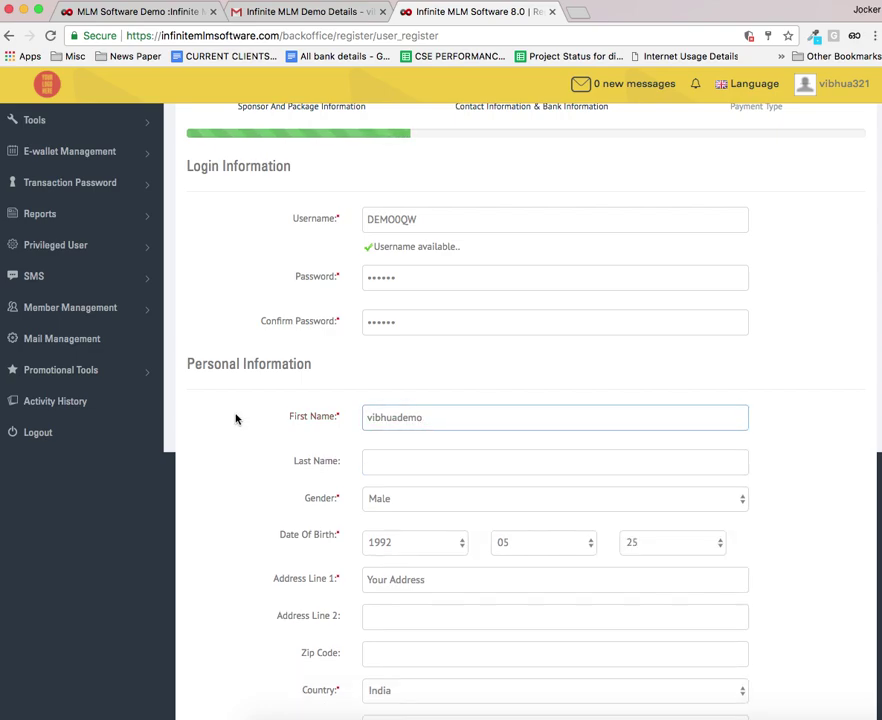
left_click(391, 463)
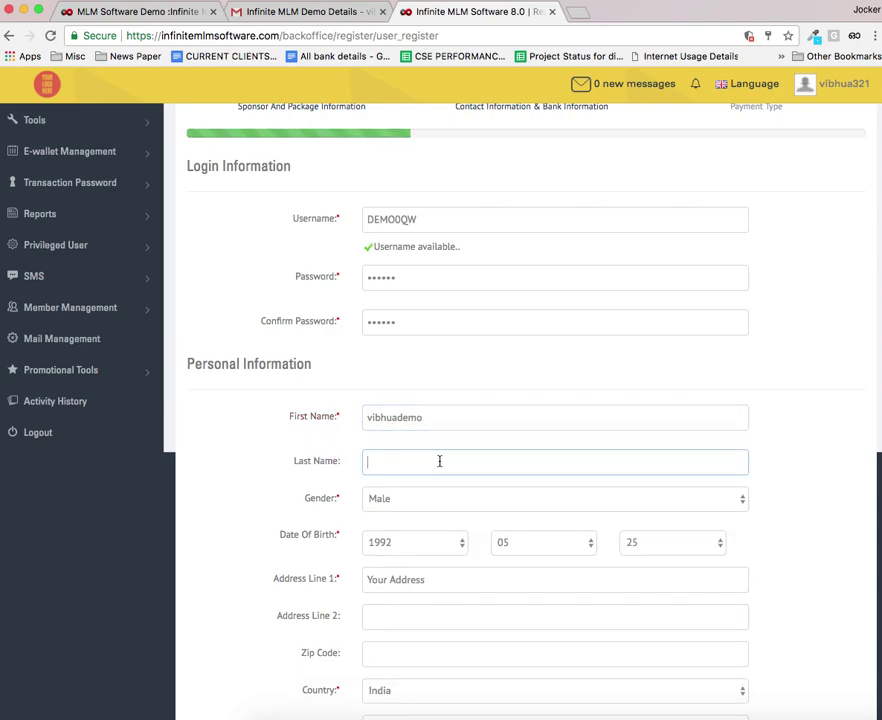
type("mlm")
Step: Fill in Address Line 1, then move past the blank Bank Information to the terms checkbox
scroll(350, 487, "down", 3)
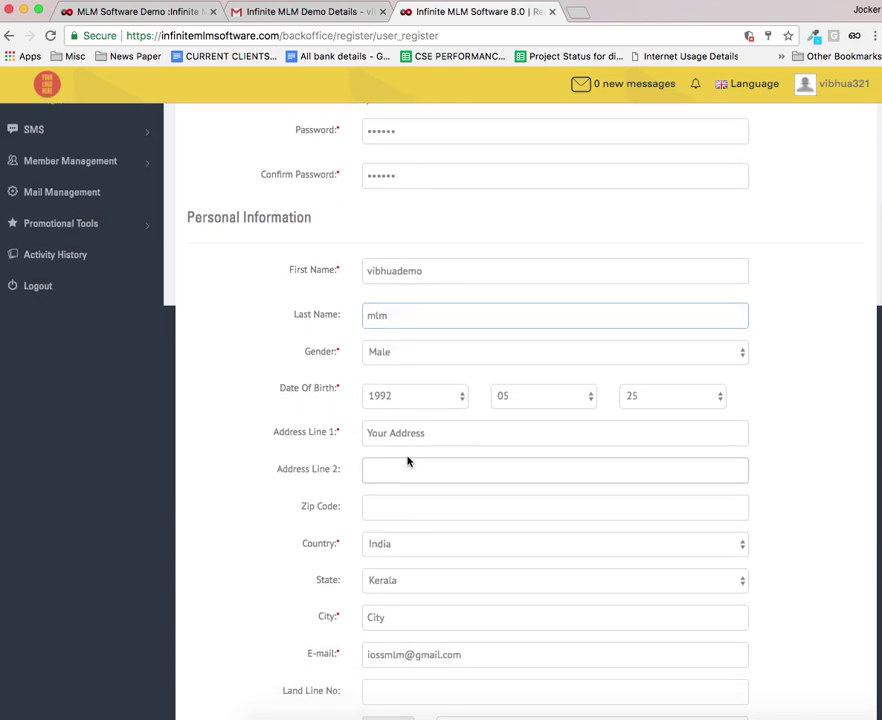
left_click(333, 440)
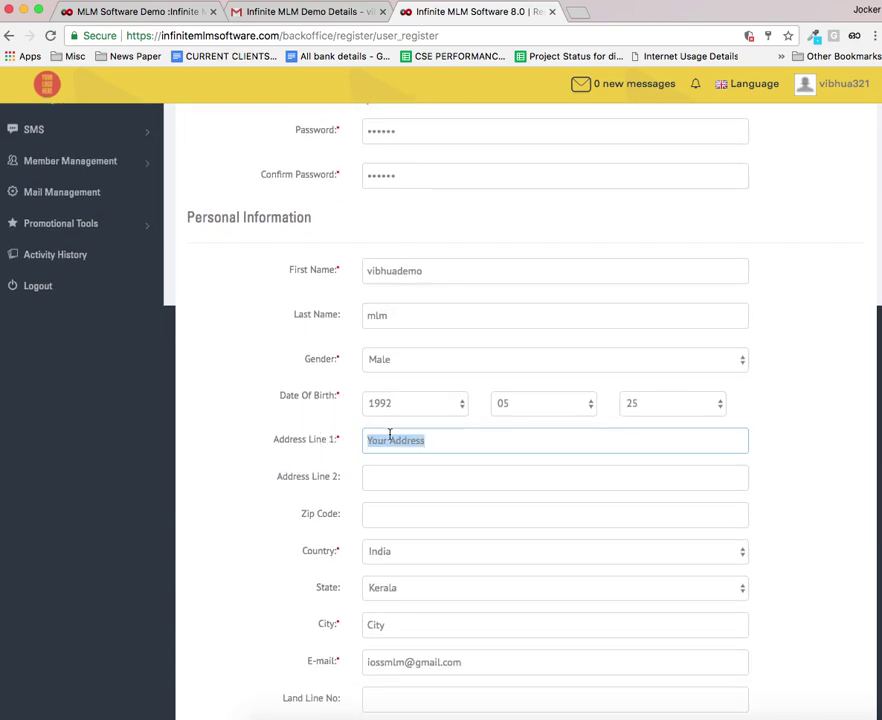
type("io")
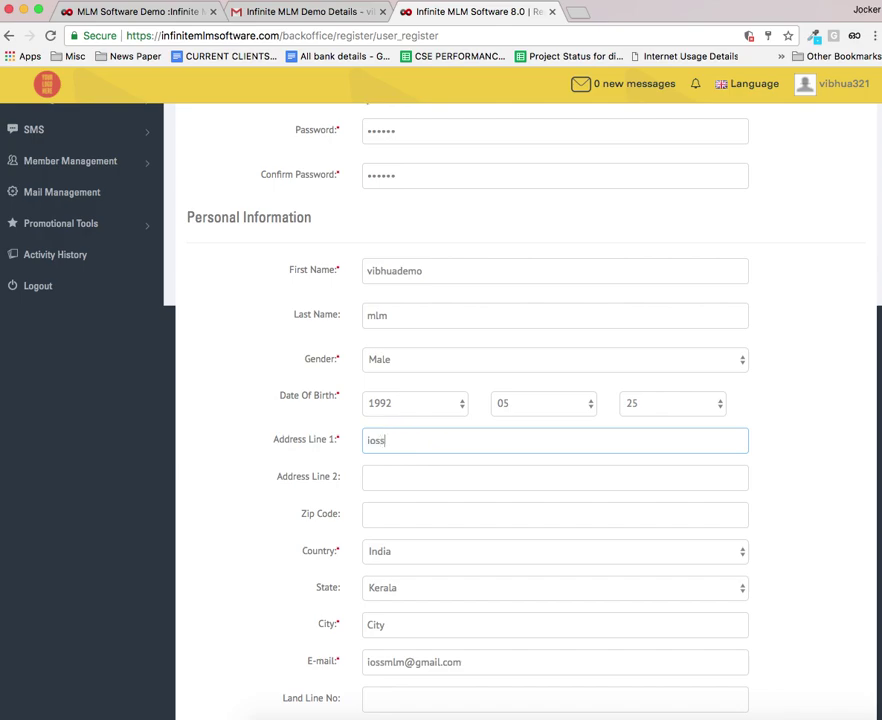
scroll(382, 482, "down", 3)
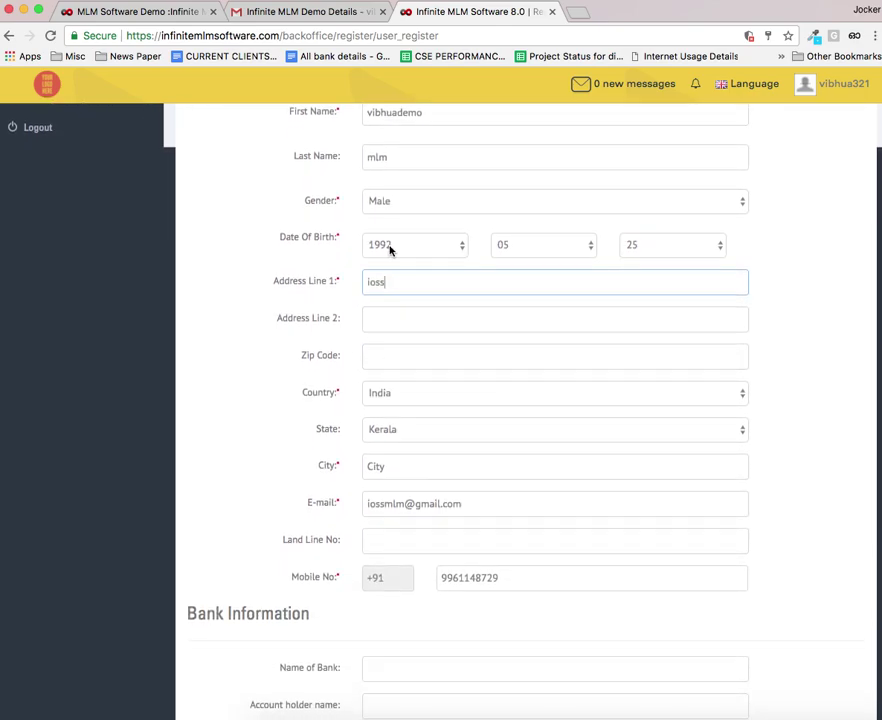
scroll(400, 535, "down", 2)
scroll(302, 553, "down", 3)
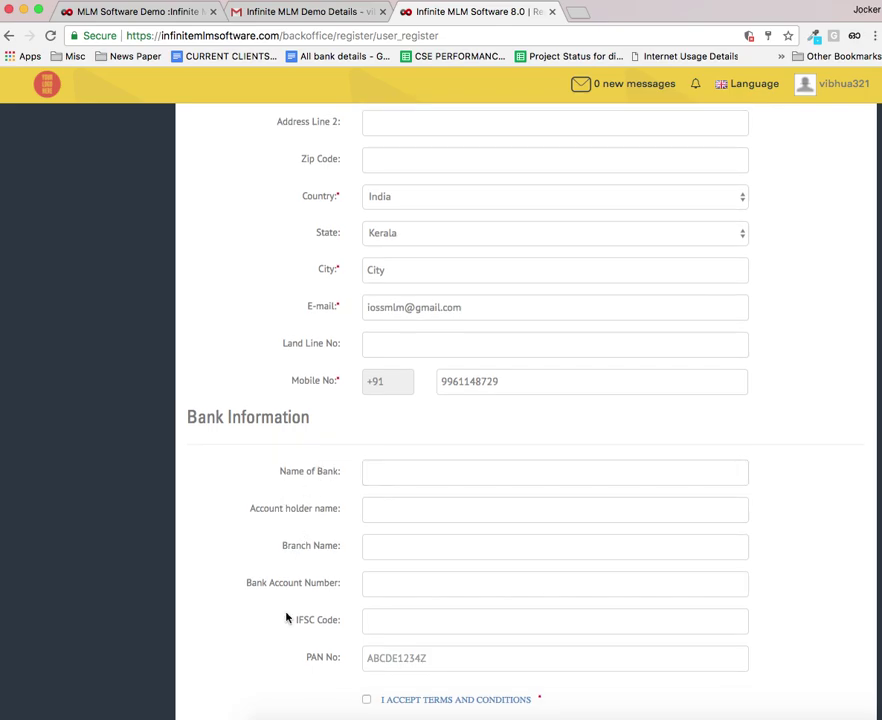
left_click(424, 468)
scroll(366, 557, "down", 3)
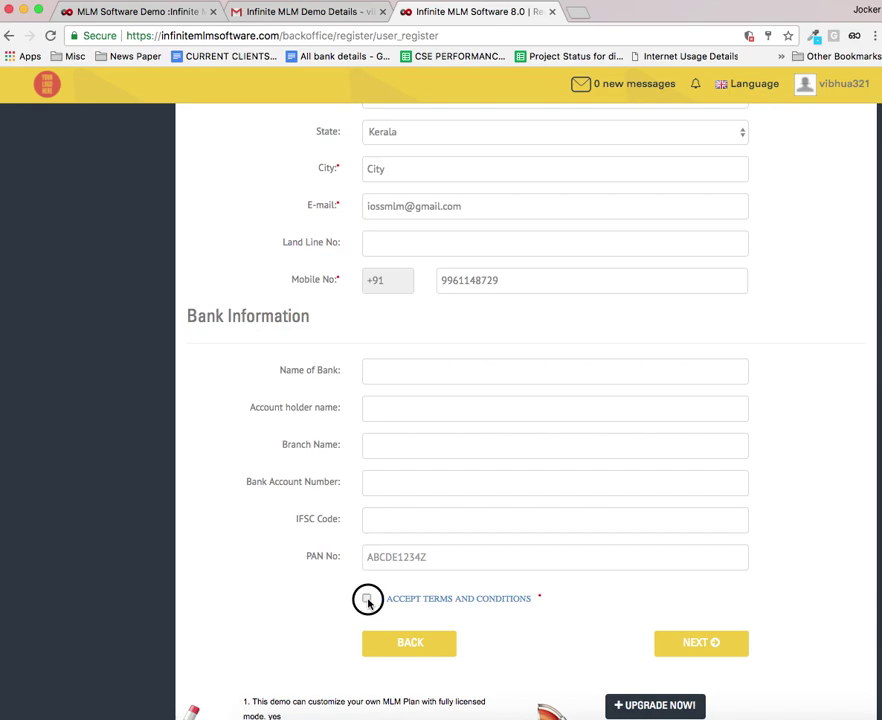
Step: Accept the terms and submit the registration on the Free Join tab for 49
left_click(367, 599)
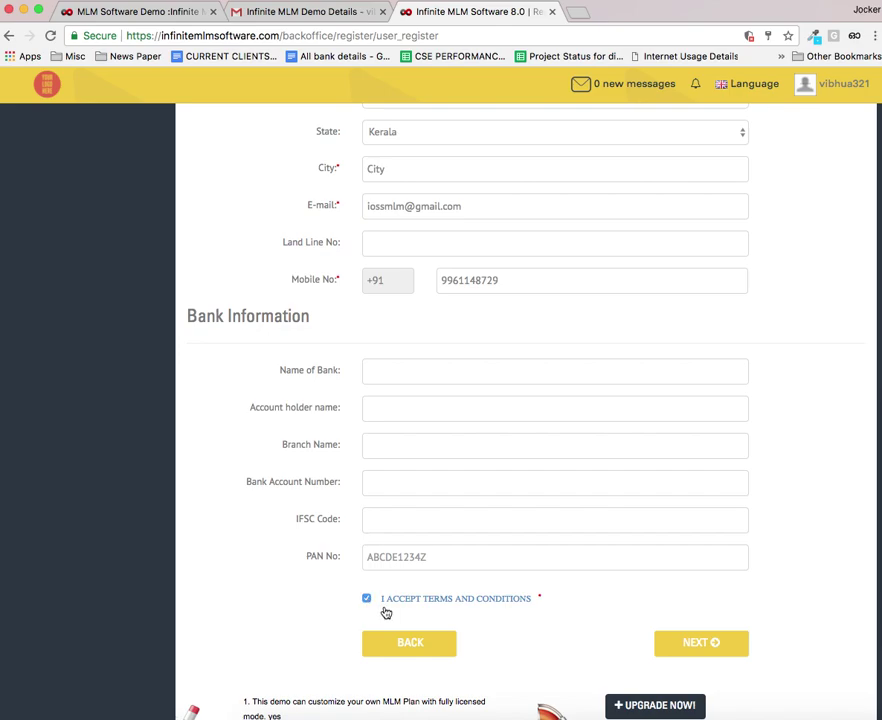
left_click(707, 645)
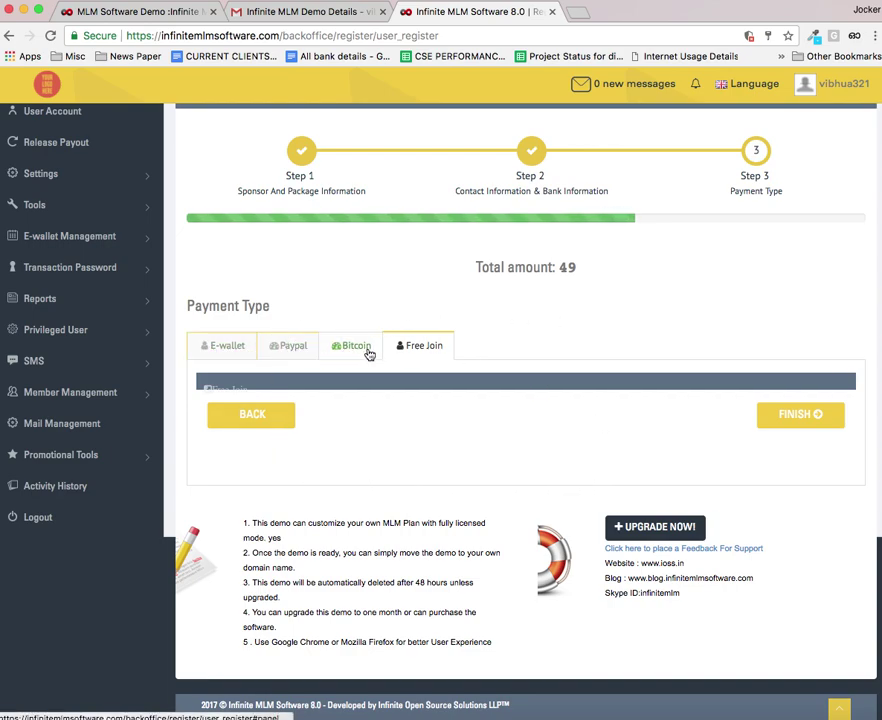
left_click(797, 415)
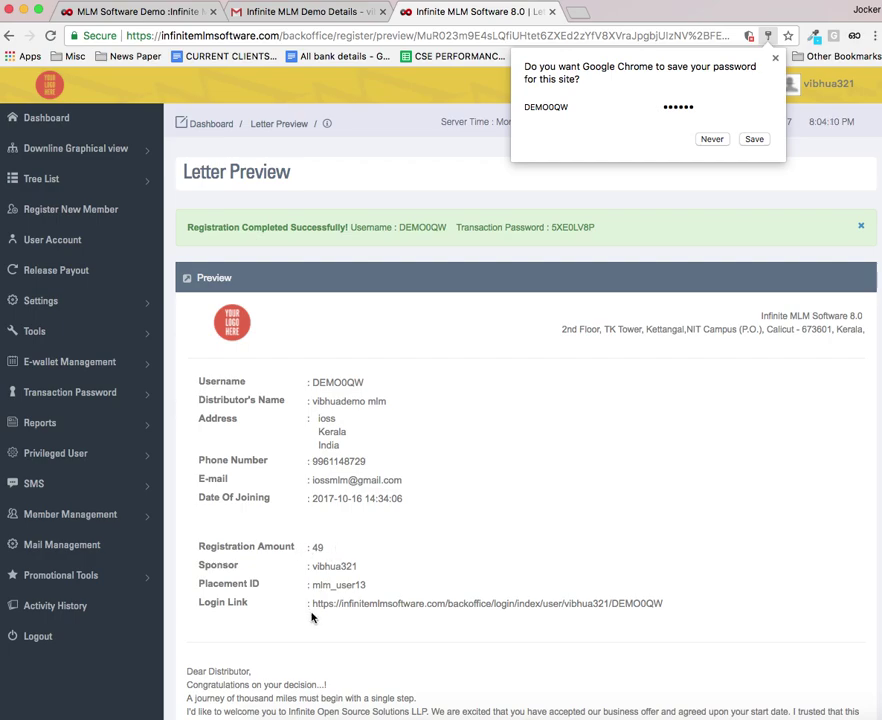
Step: Select the new member's login link and welcome letter text on the Letter Preview
left_click_drag(300, 604, 671, 614)
scroll(526, 511, "down", 5)
left_click_drag(186, 384, 547, 562)
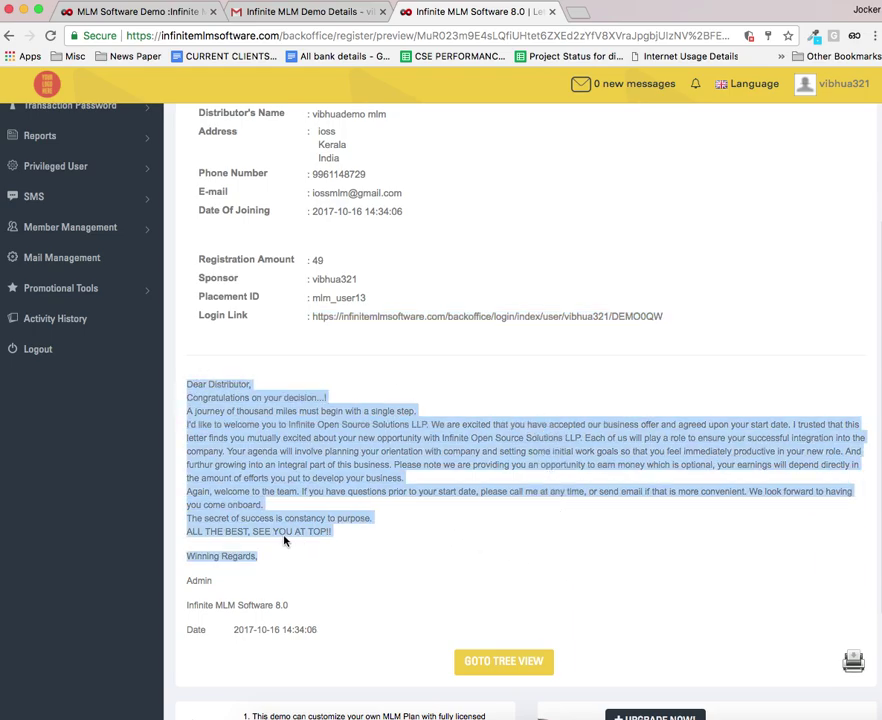
scroll(240, 410, "up", 2)
scroll(240, 410, "down", 4)
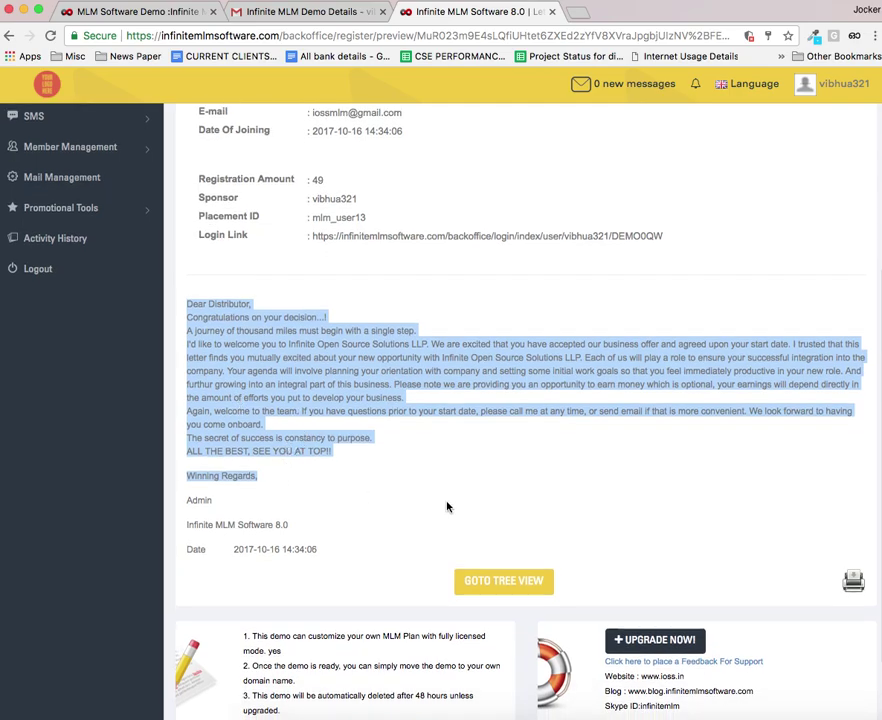
scroll(361, 437, "up", 10)
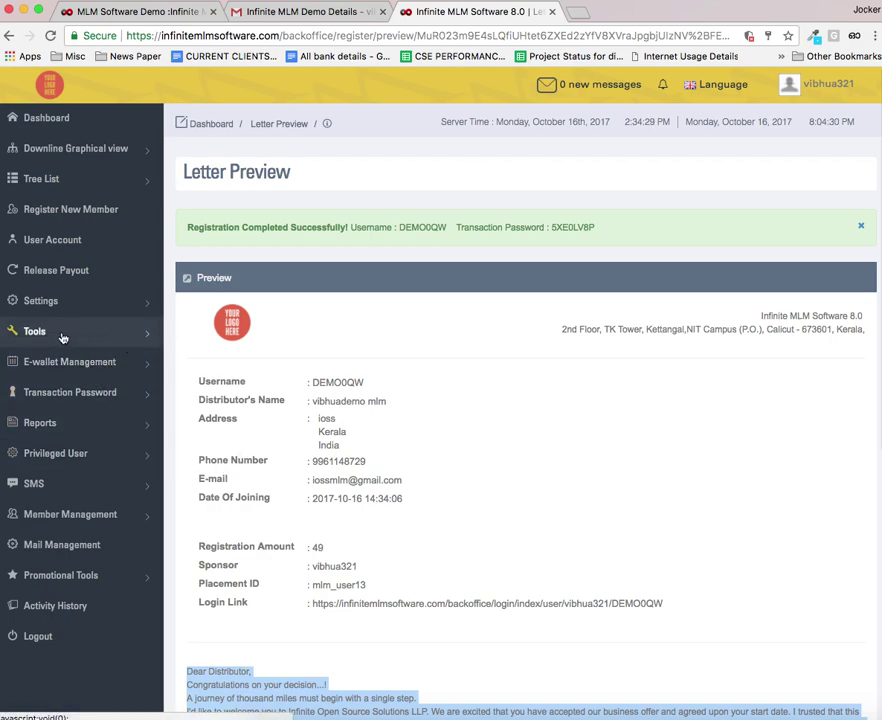
Step: Open Tools > Content Management and look through the English Welcome Letter template
left_click(62, 337)
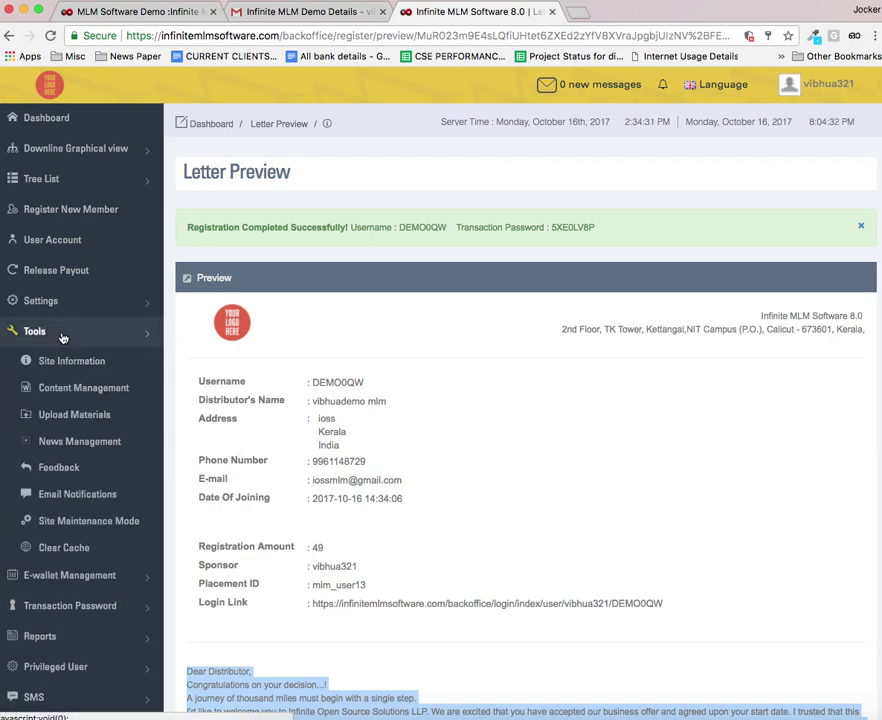
left_click(85, 392)
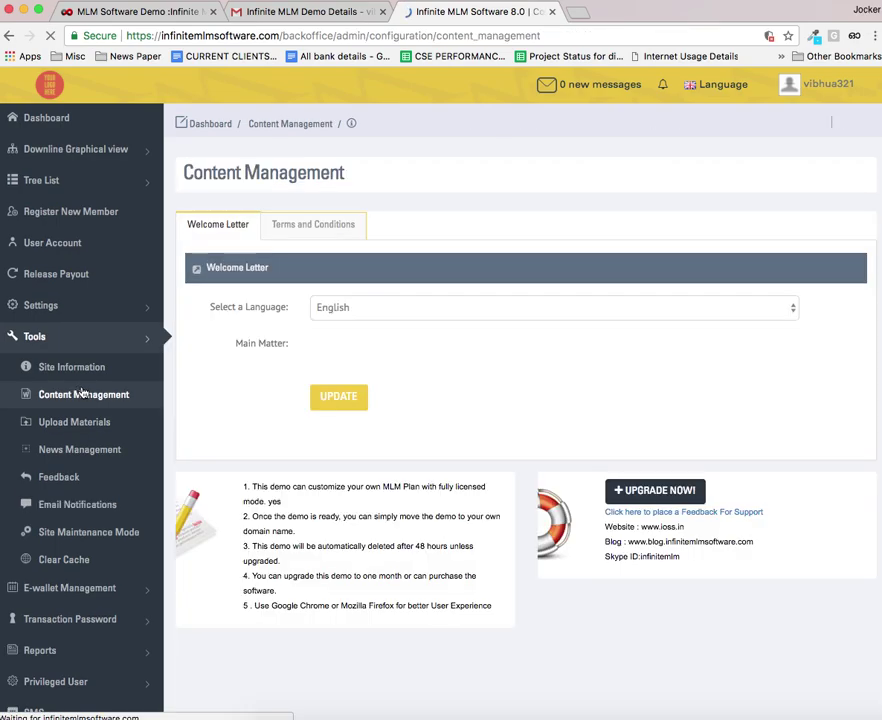
scroll(350, 420, "down", 2)
scroll(350, 420, "up", 2)
scroll(421, 422, "down", 6)
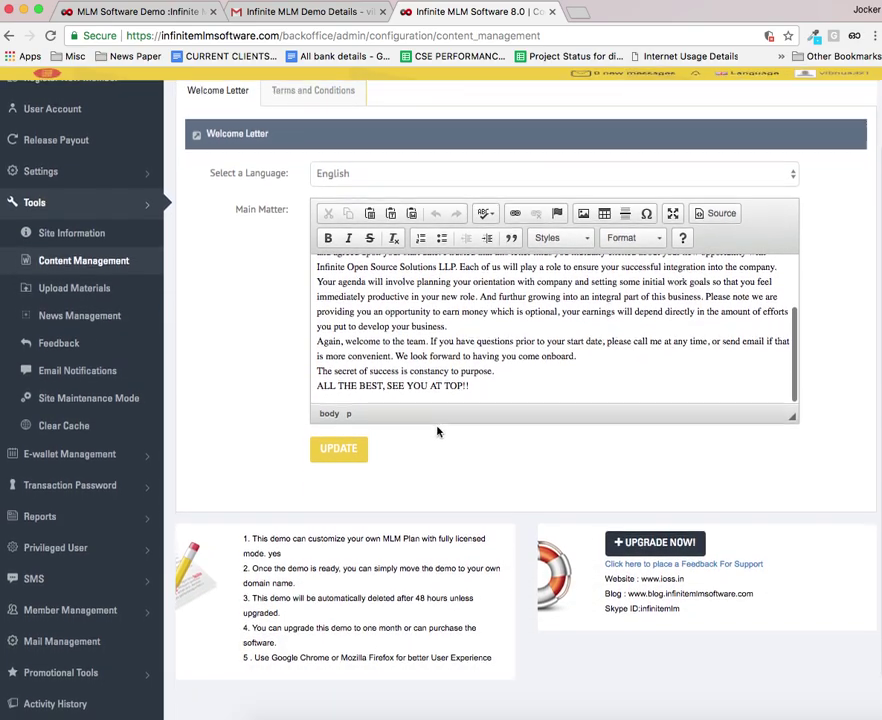
scroll(463, 374, "up", 6)
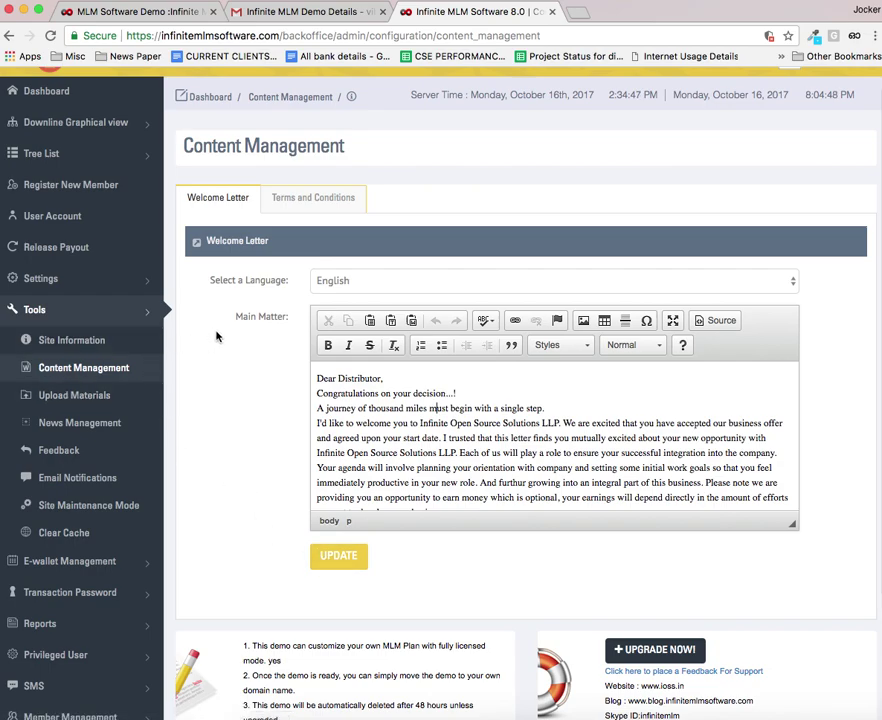
scroll(222, 337, "down", 3)
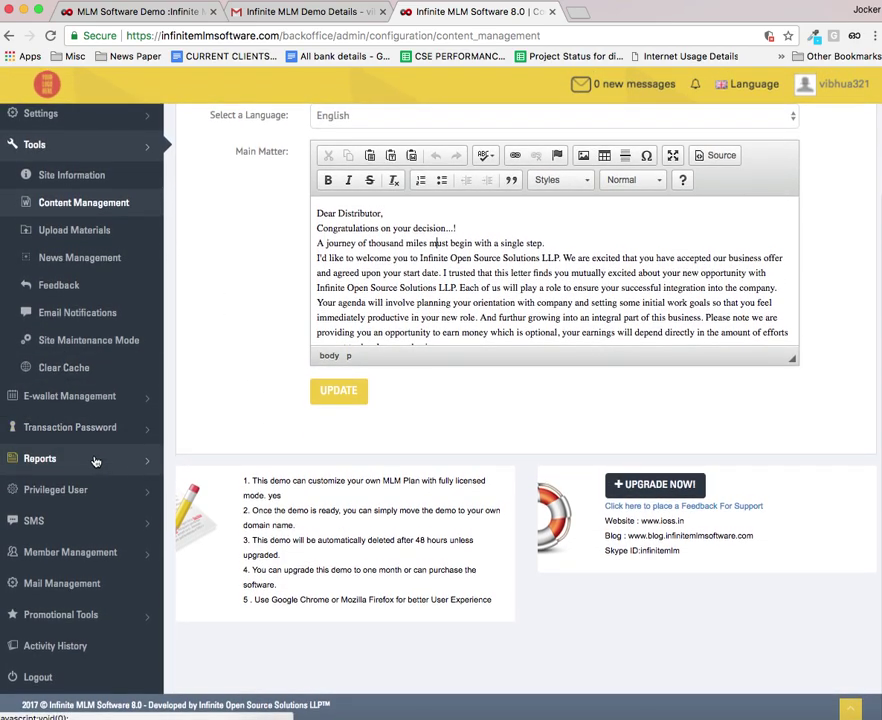
left_click(95, 461)
Step: Open the Total Payout Report, then view the User Payout Report for all members
scroll(75, 480, "down", 3)
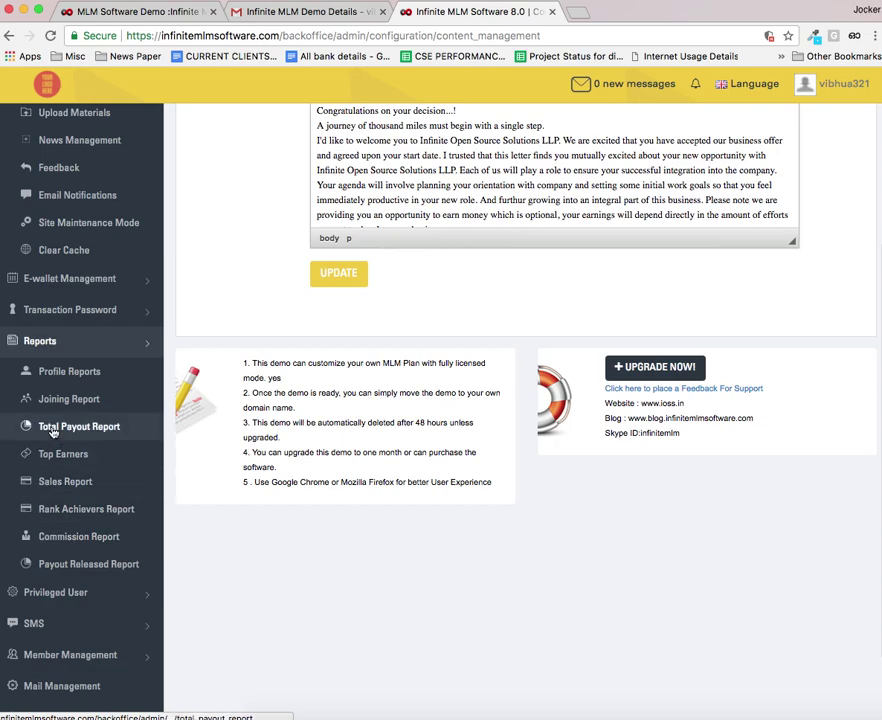
left_click(45, 426)
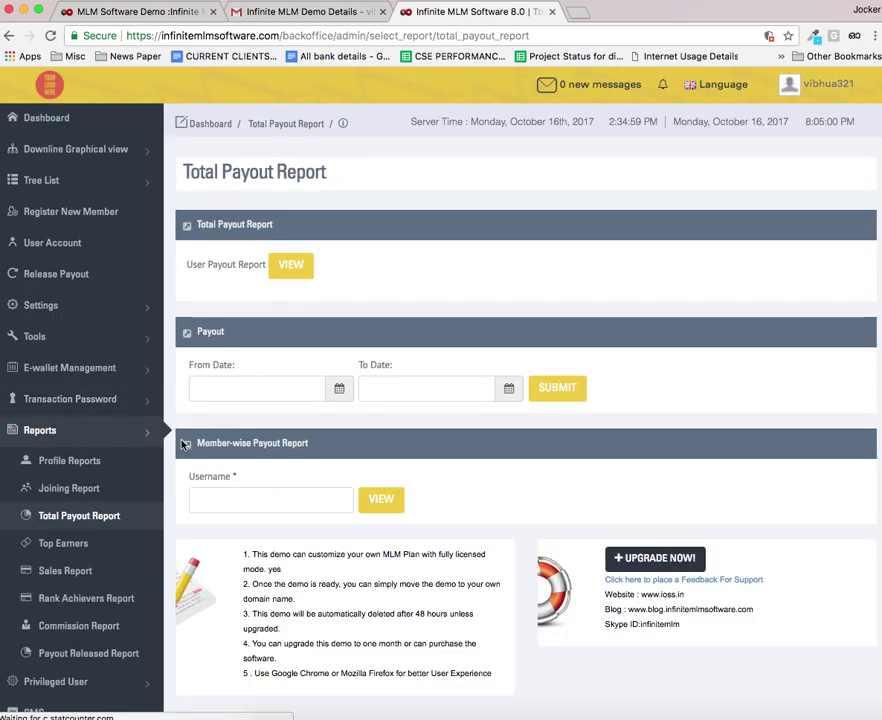
left_click(289, 266)
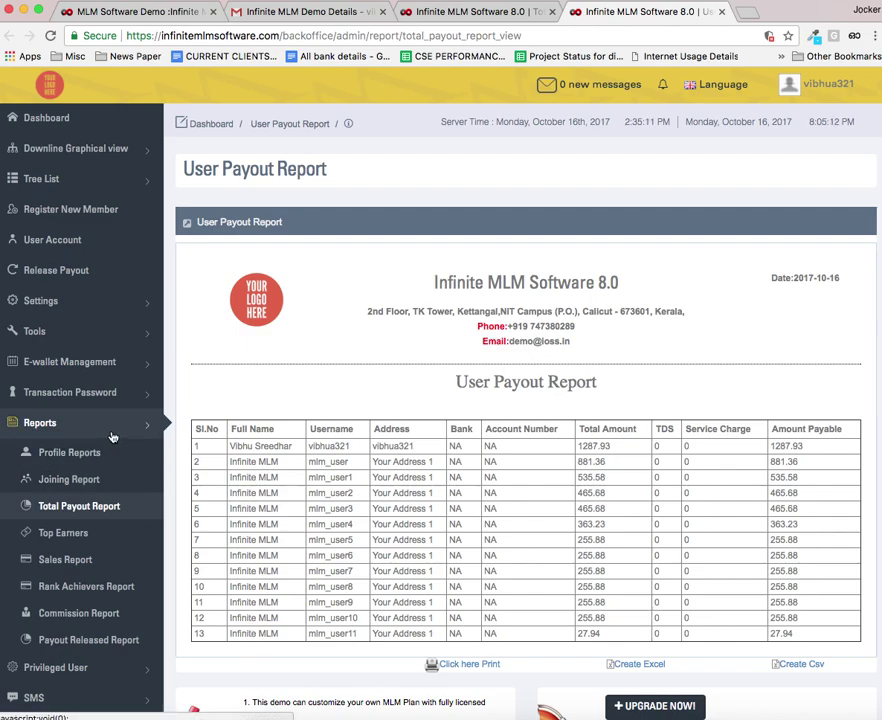
Step: Open the Genealogy Tree under Downline Graphical view
left_click(95, 152)
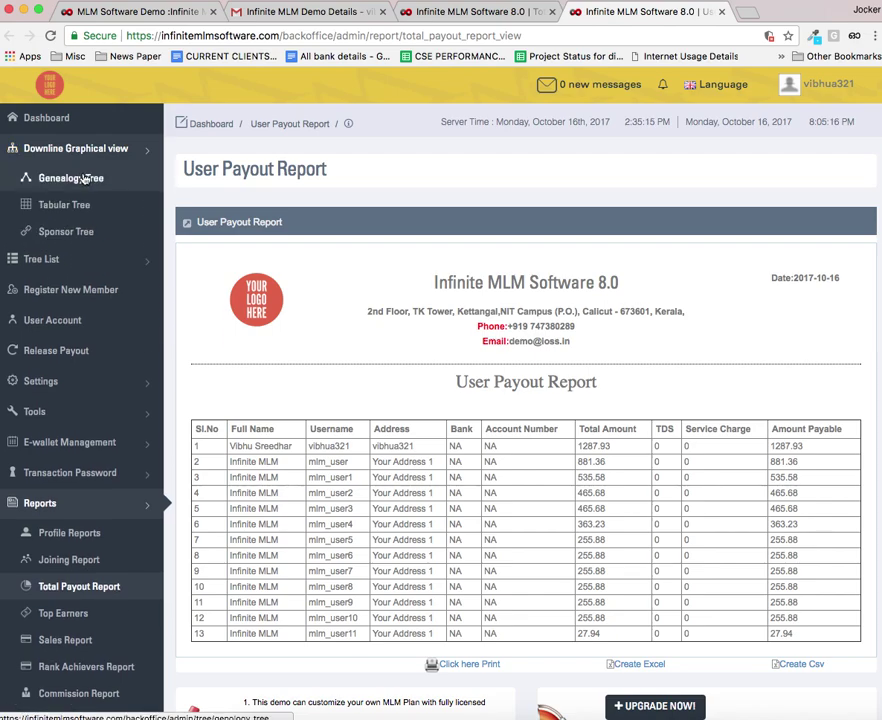
left_click(85, 179)
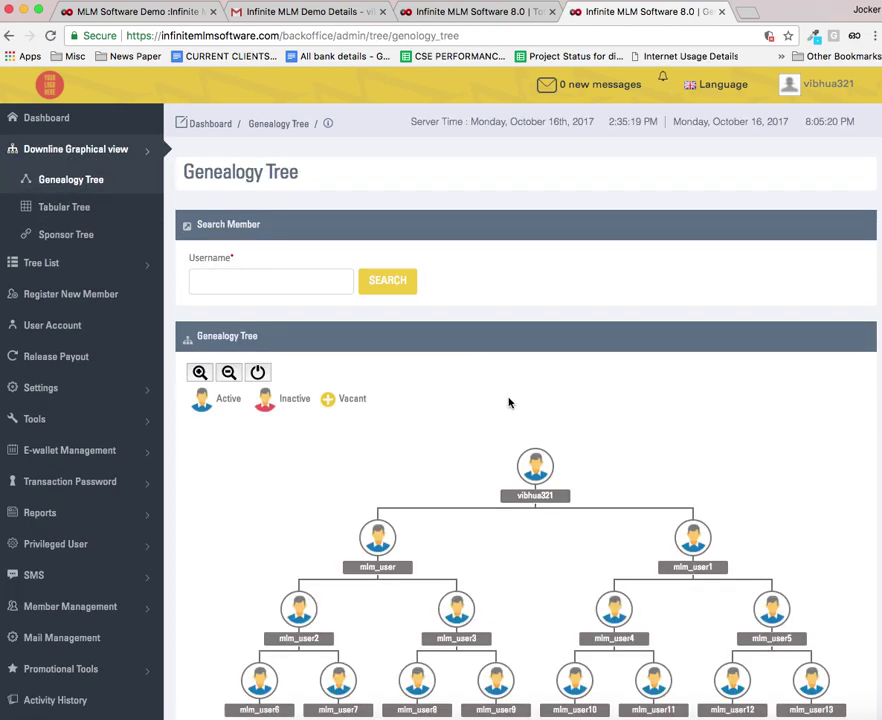
scroll(505, 403, "down", 2)
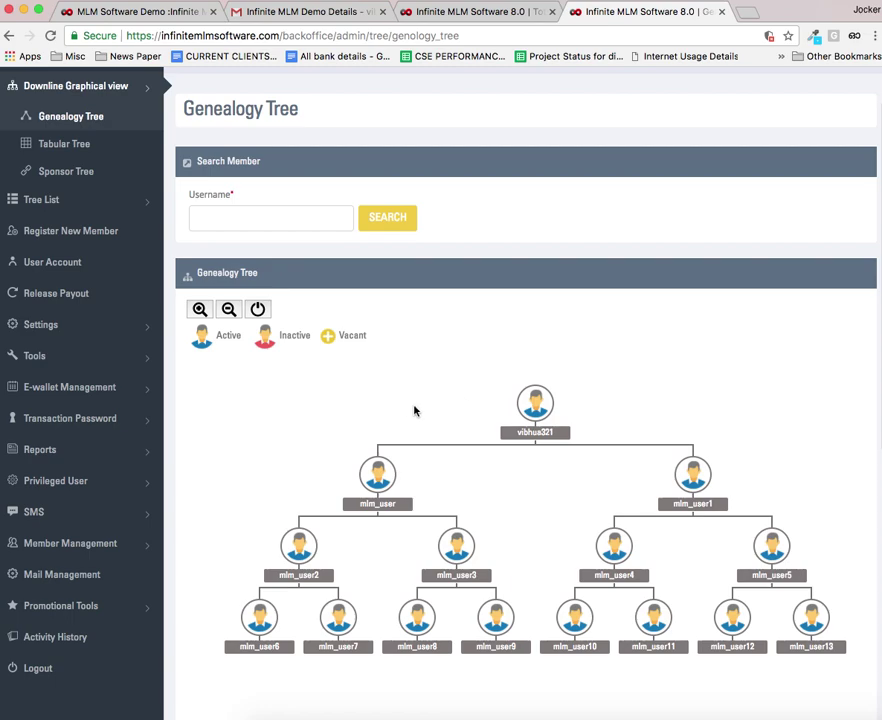
scroll(413, 410, "up", 2)
Step: Start a username search to bring up the list of member usernames
left_click(274, 281)
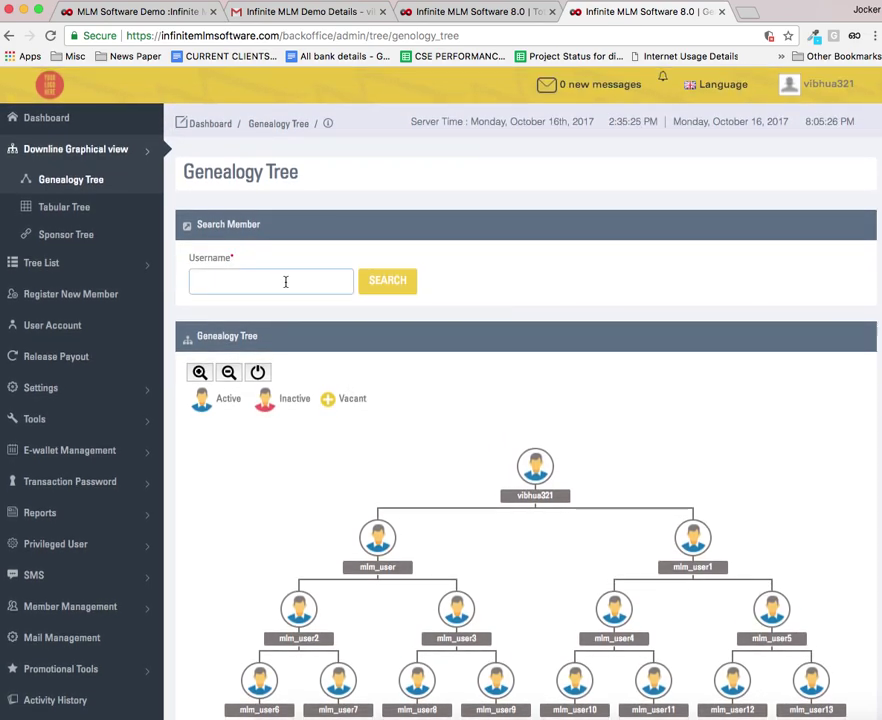
type("\\")
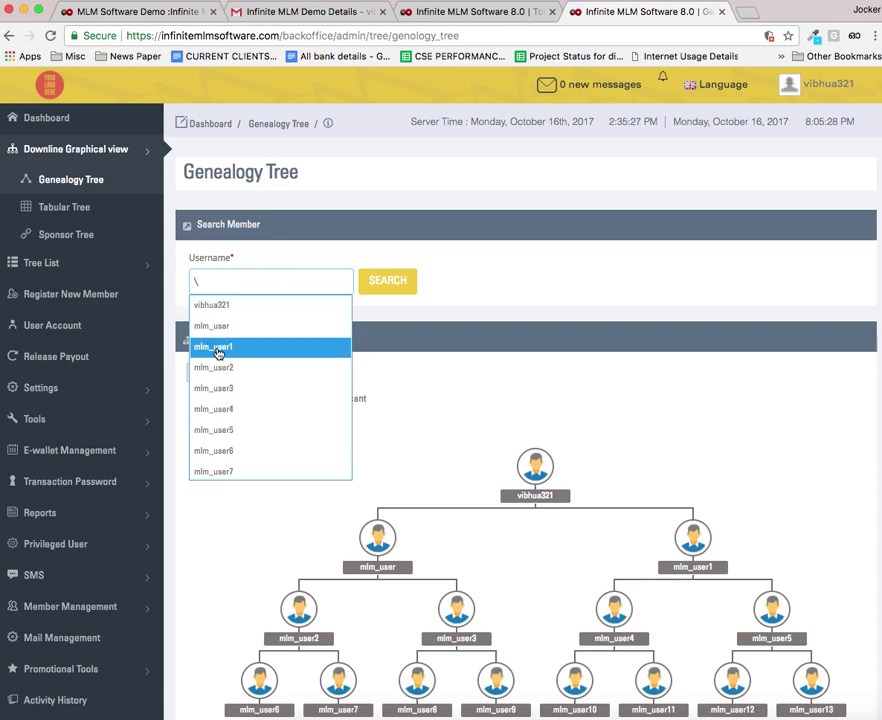
scroll(220, 372, "down", 7)
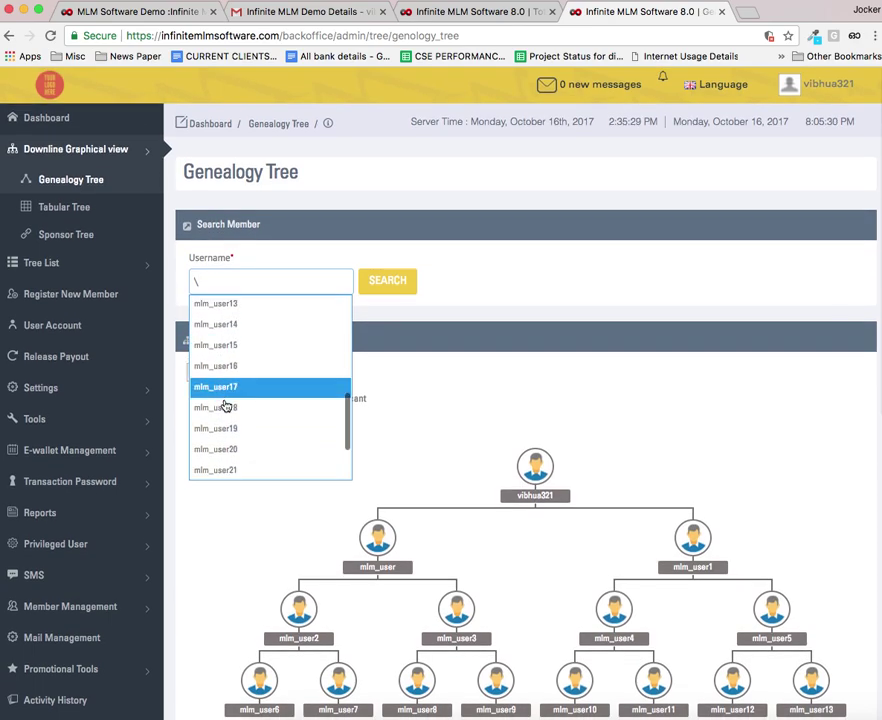
scroll(227, 407, "down", 6)
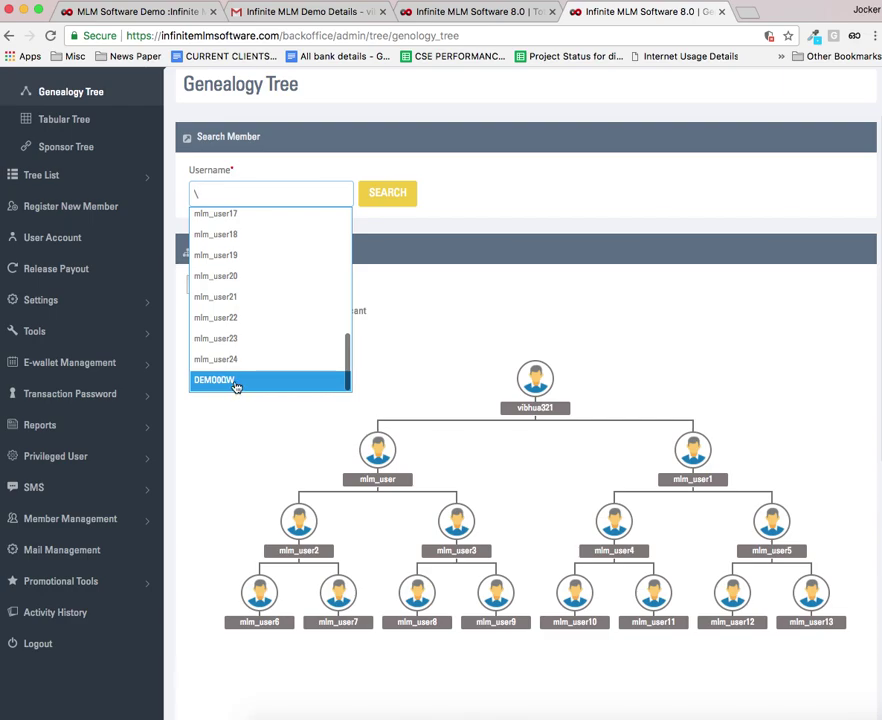
Step: Search the tree for the newly registered username, showing it with two vacant slots below
left_click(236, 384)
left_click(396, 195)
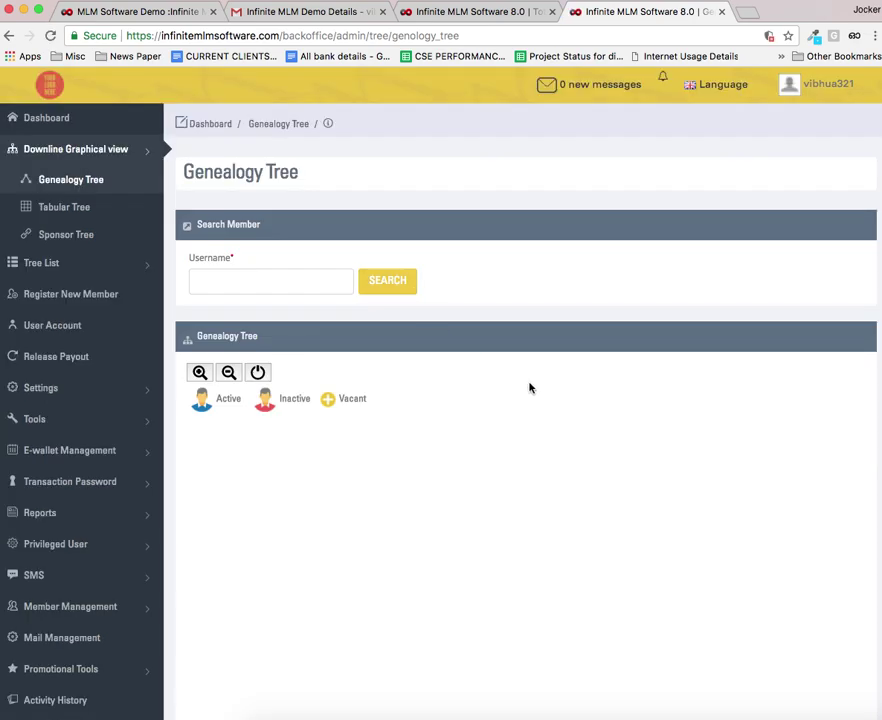
scroll(528, 383, "down", 2)
mouse_move(525, 447)
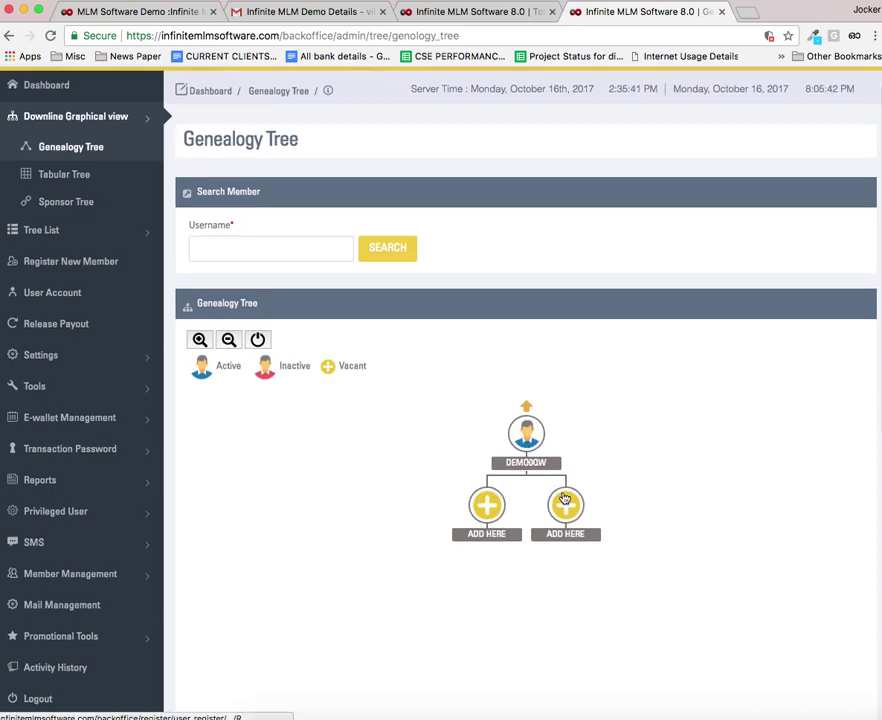